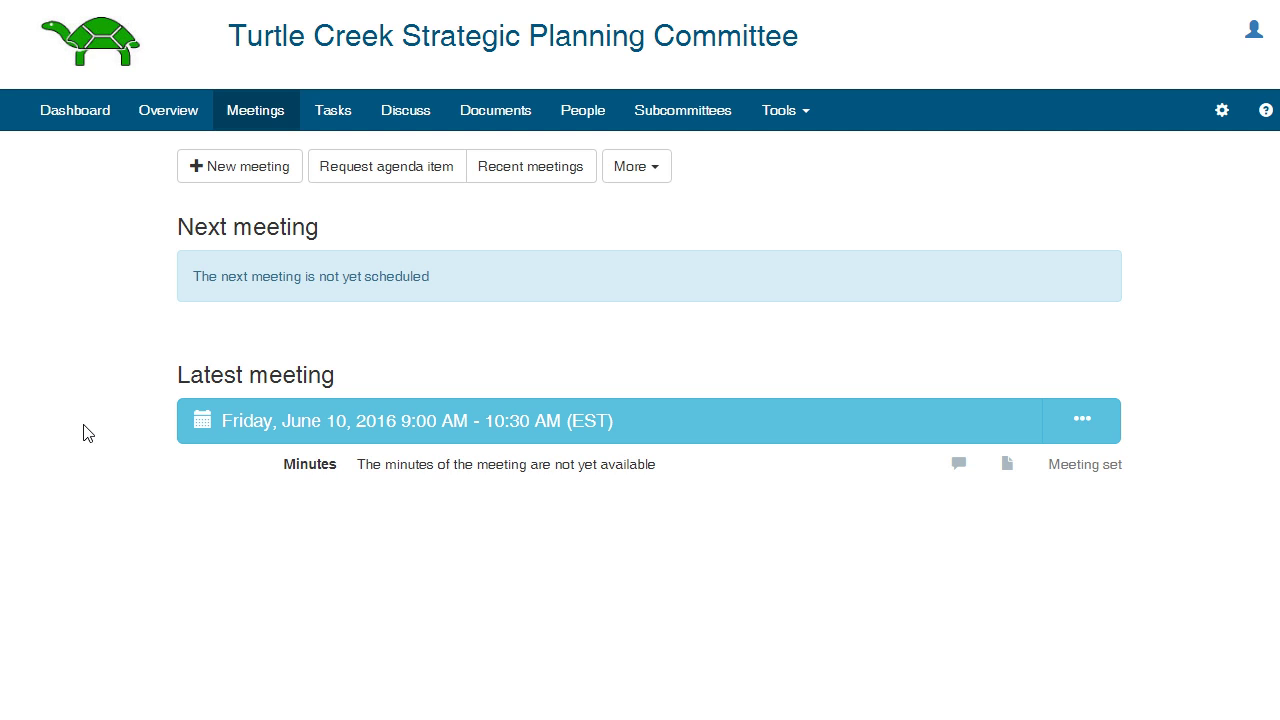
Create minutes for the June 10, 2016 meeting from its actions menu and confirm to open them
{"action": "left_click", "coordinate": [1110, 428]}
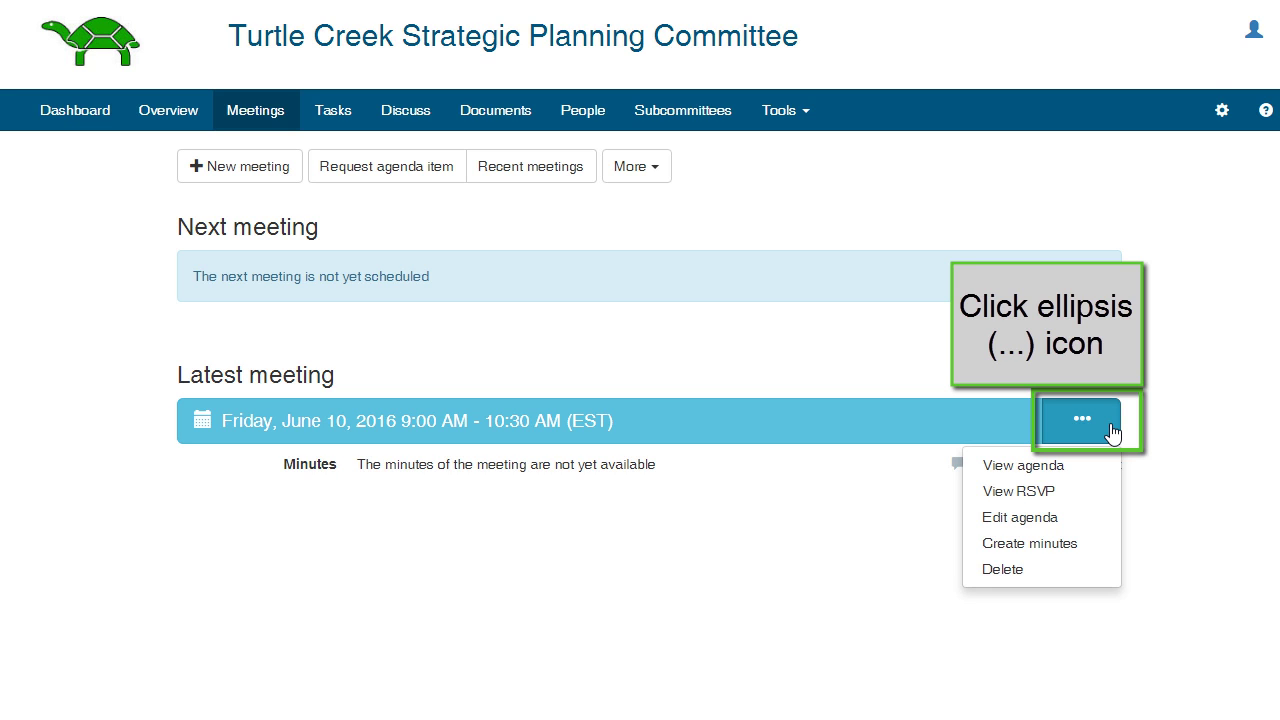
{"action": "left_click", "coordinate": [1095, 546]}
{"action": "left_click", "coordinate": [735, 399]}
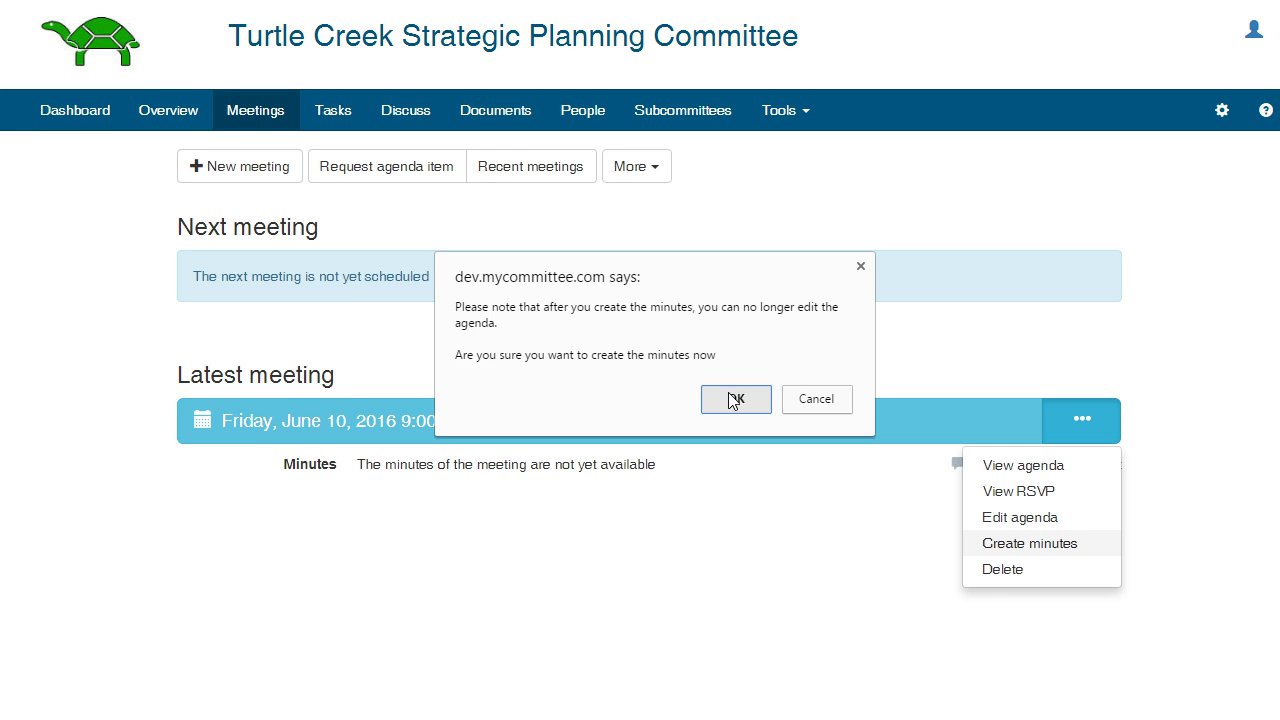
{"action": "left_click", "coordinate": [735, 399]}
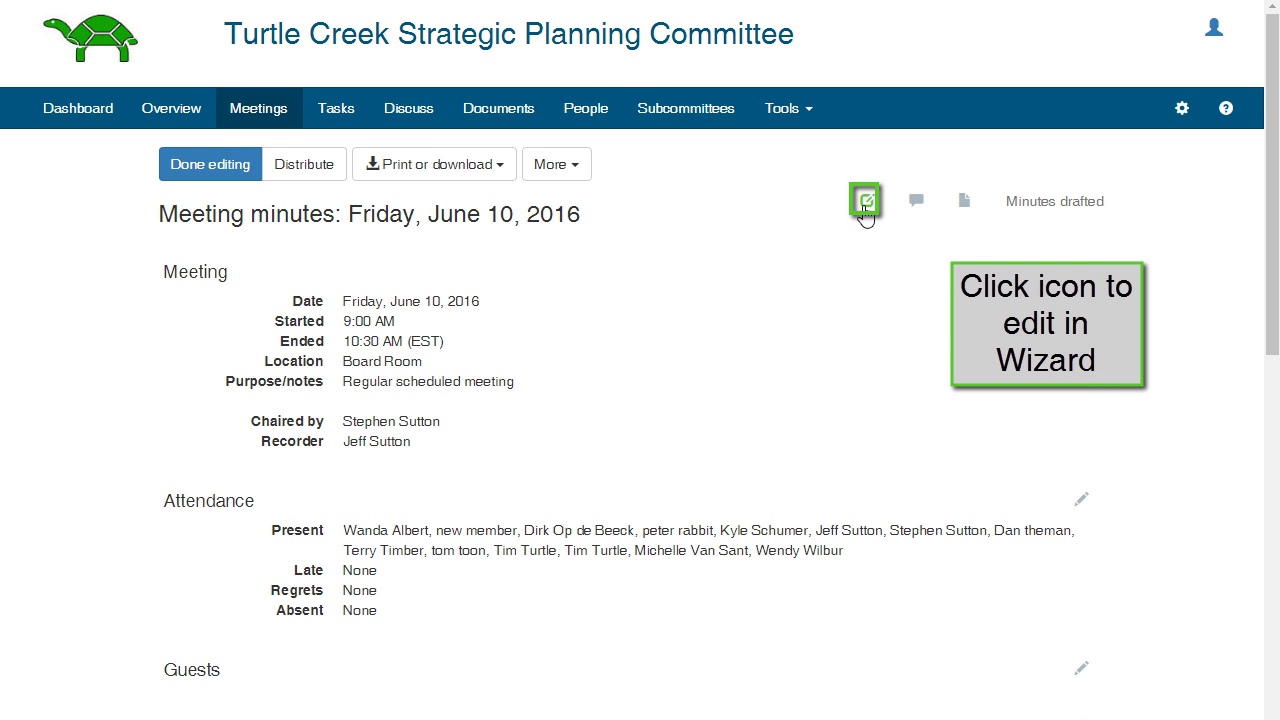
Open the June 10 minutes in the step-by-step editor and advance from meeting info to attendance
{"action": "left_click", "coordinate": [866, 201]}
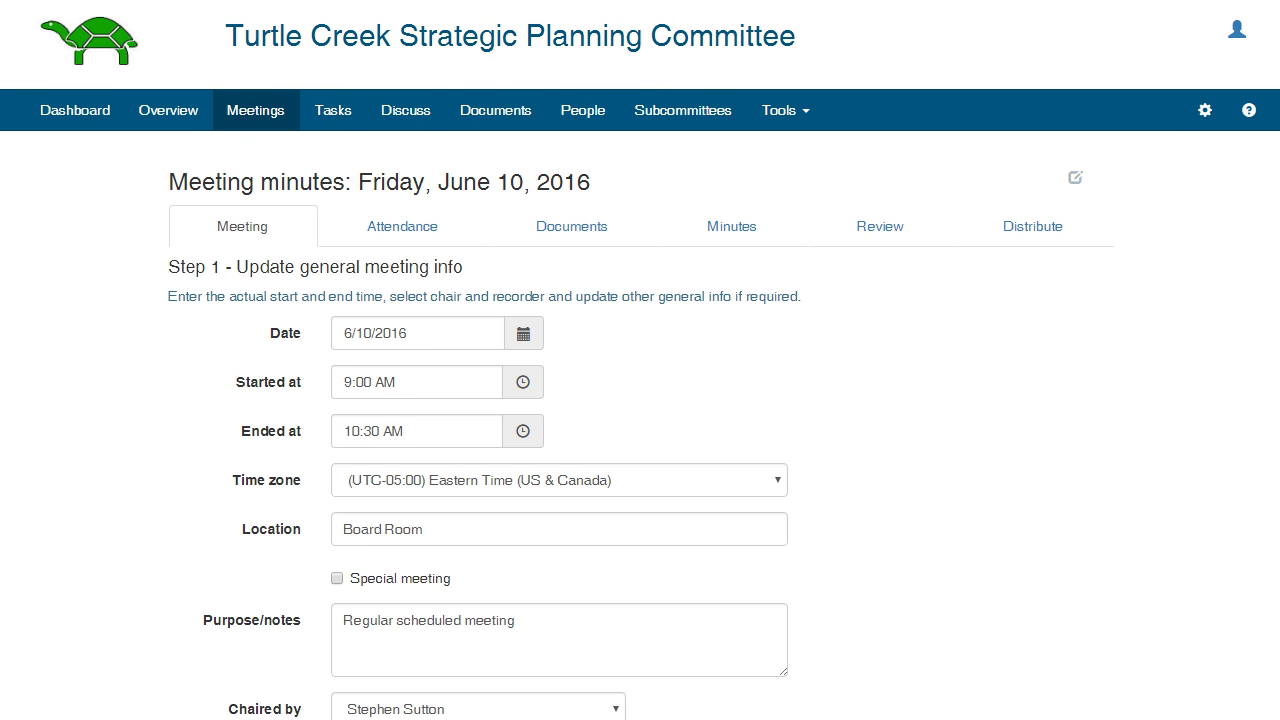
{"action": "scroll", "coordinate": [130, 562], "scroll_direction": "down", "scroll_amount": 2}
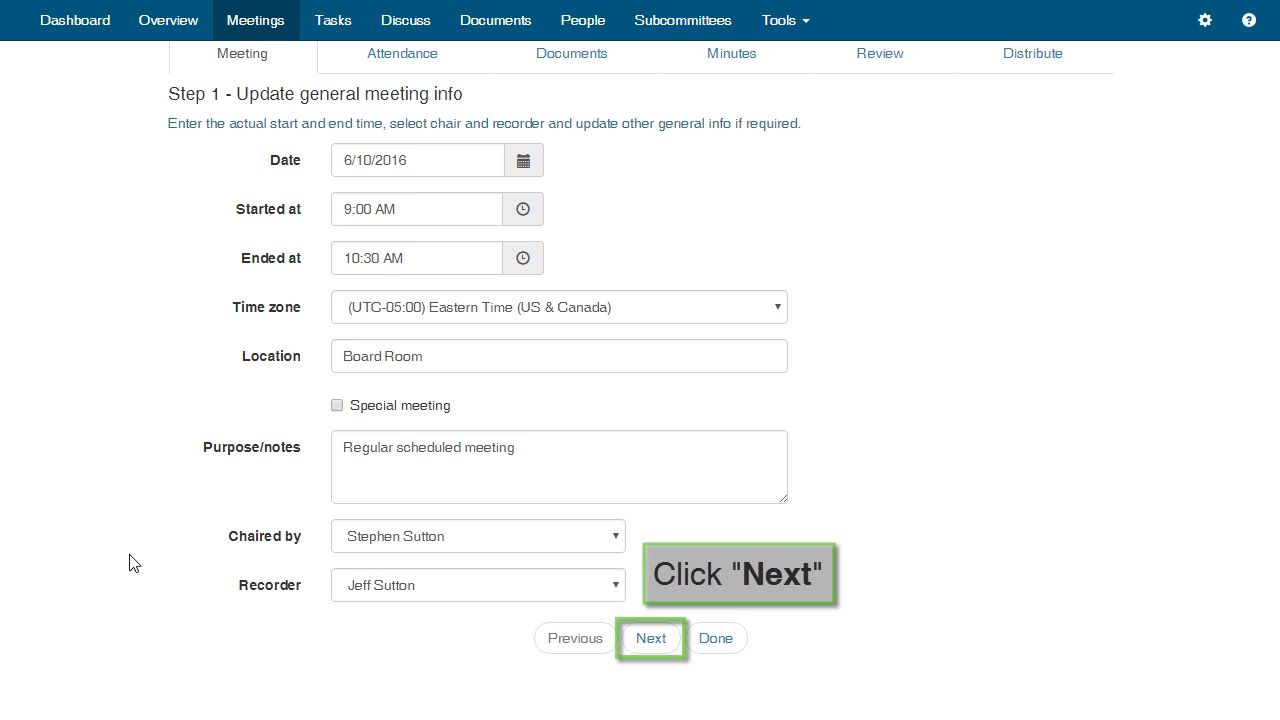
{"action": "left_click", "coordinate": [643, 640]}
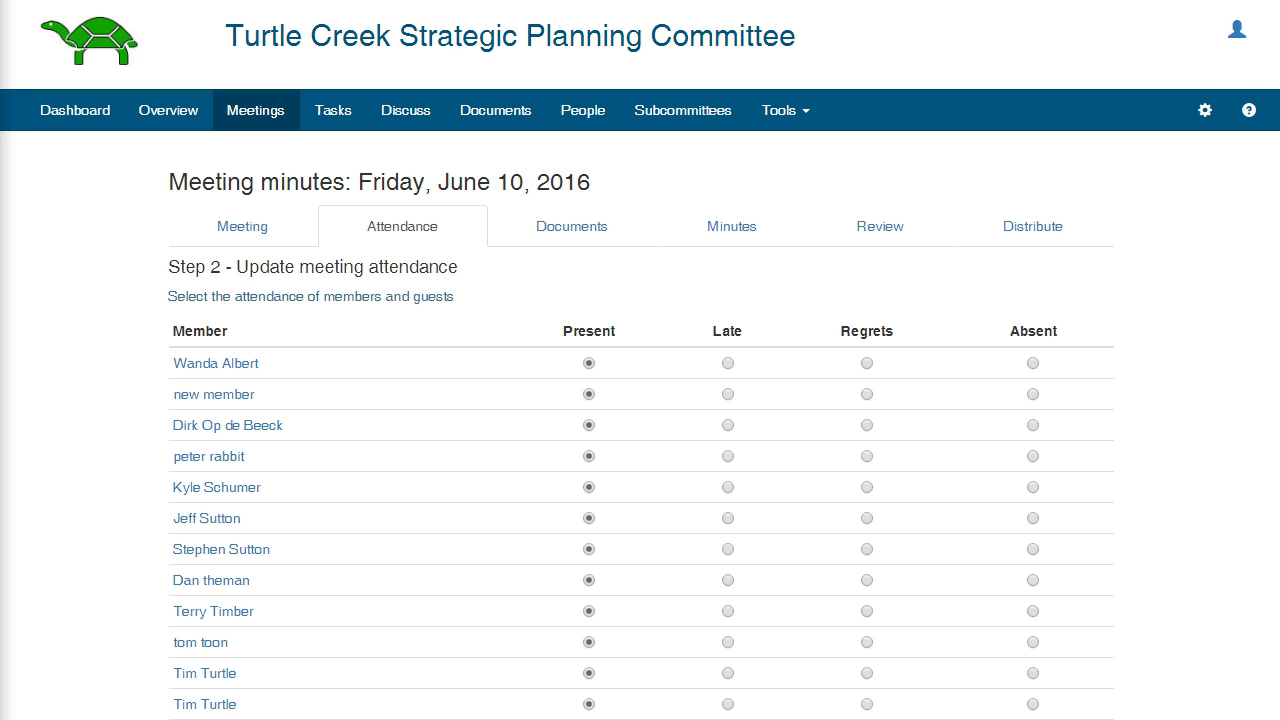
Mark the second member Late, the third Regrets and the fourth Absent
{"action": "left_click", "coordinate": [728, 395]}
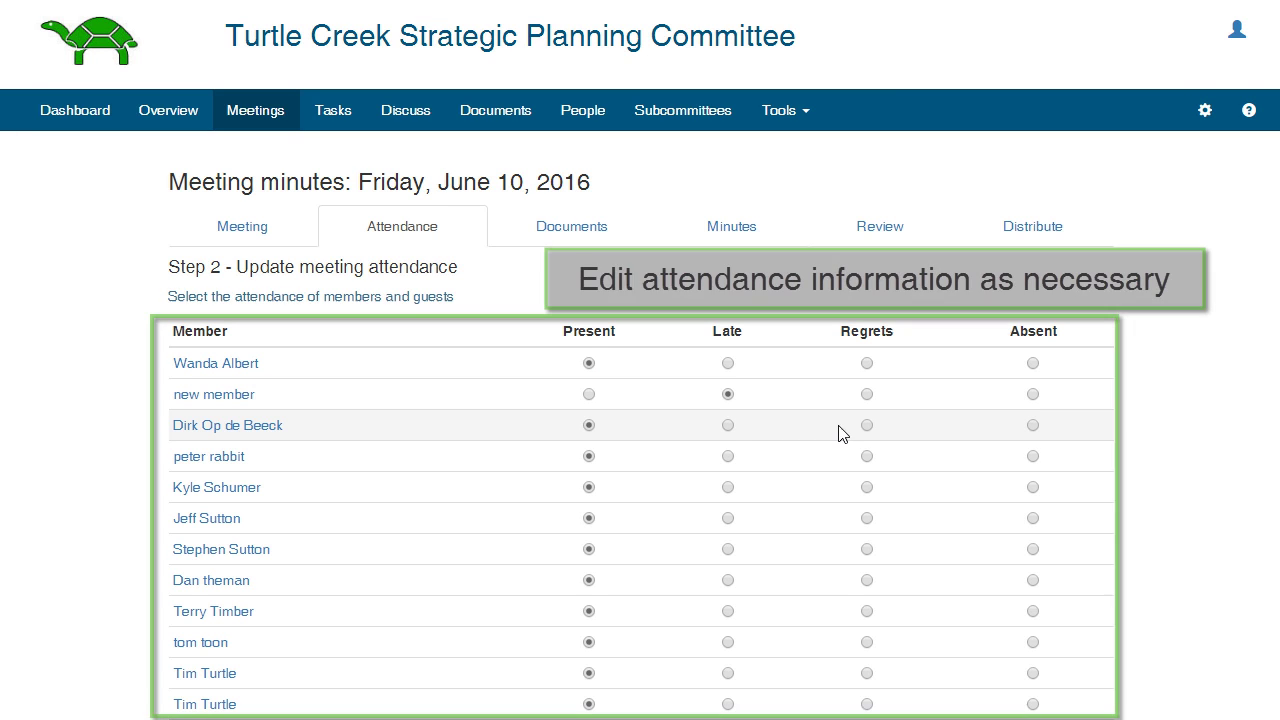
{"action": "left_click", "coordinate": [868, 426]}
{"action": "left_click", "coordinate": [1033, 456]}
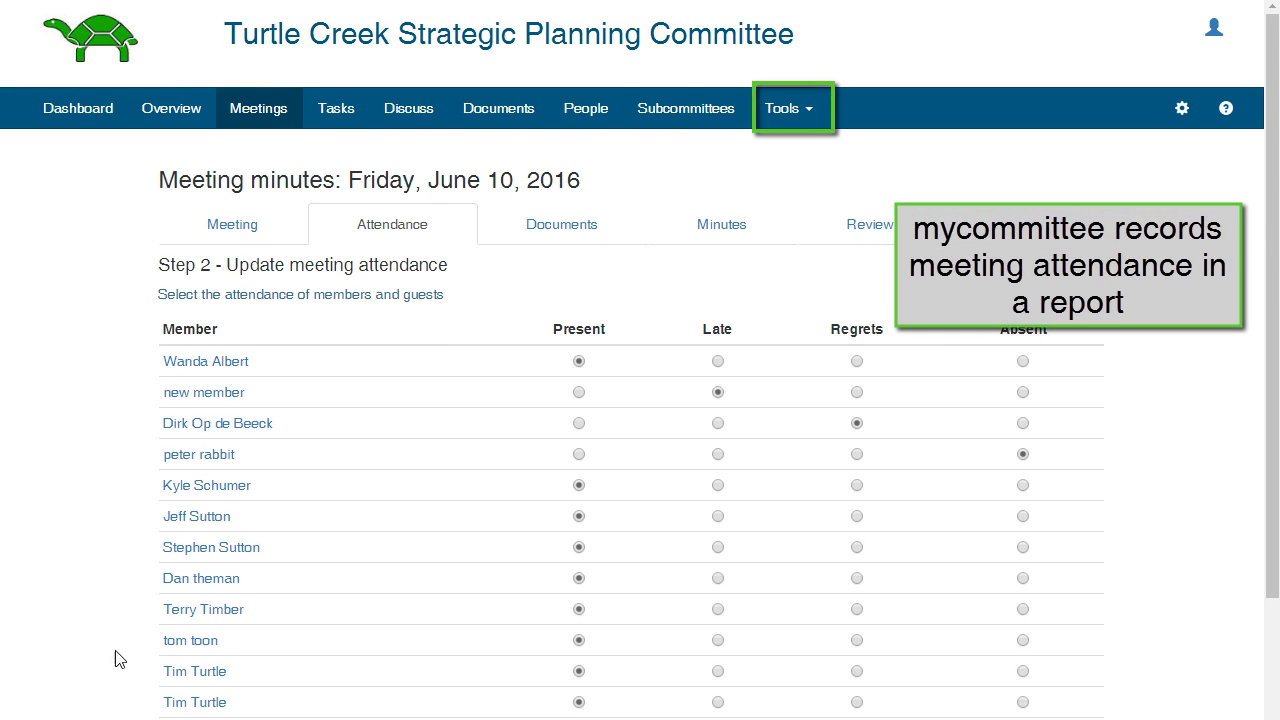
View the meeting attendance report under Tools > Reports
{"action": "left_click", "coordinate": [790, 110]}
{"action": "left_click", "coordinate": [794, 223]}
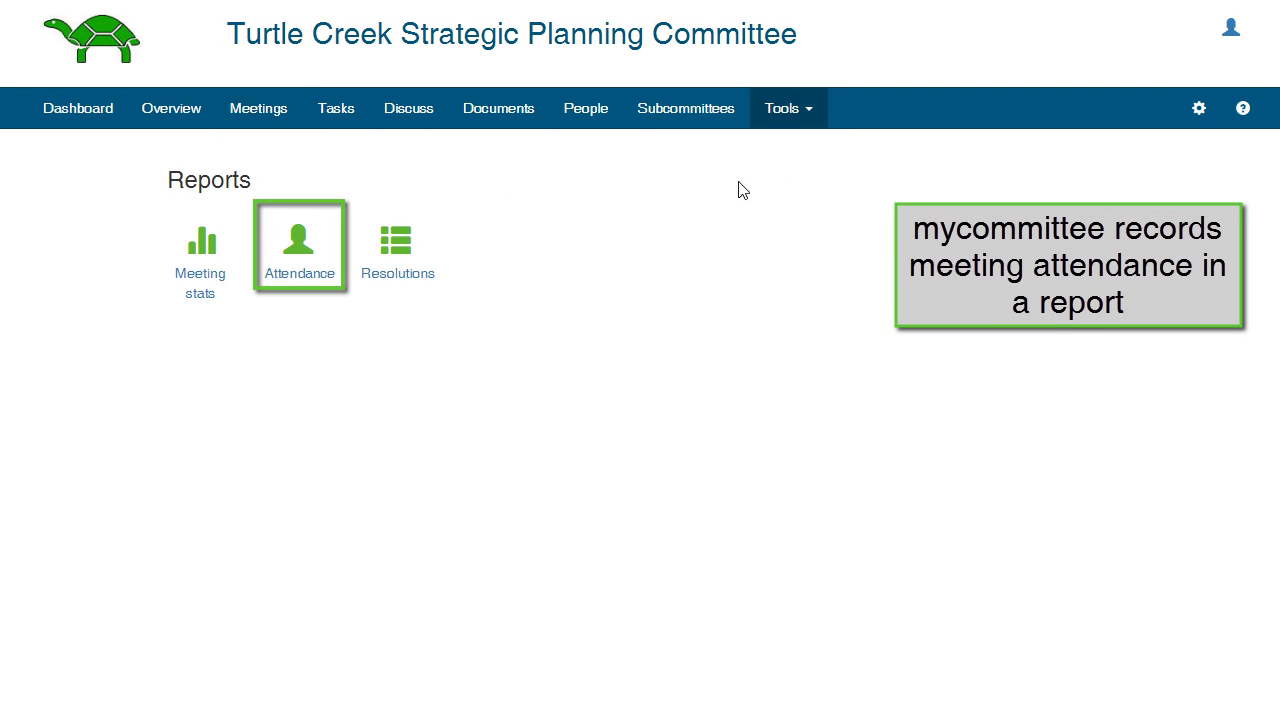
{"action": "left_click", "coordinate": [321, 253]}
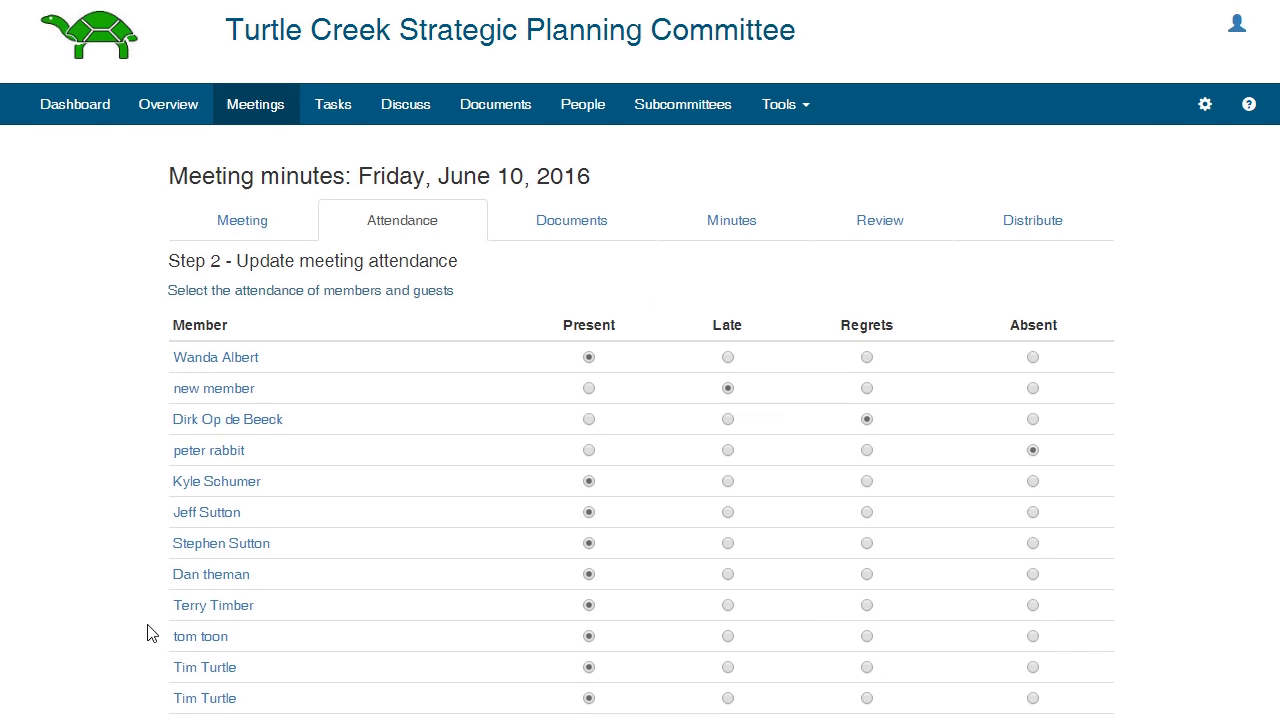
{"action": "scroll", "coordinate": [149, 633], "scroll_direction": "down", "scroll_amount": 3}
Upload Presidents Report.docx as an attached document and continue to the meeting minutes step
{"action": "left_click", "coordinate": [651, 648]}
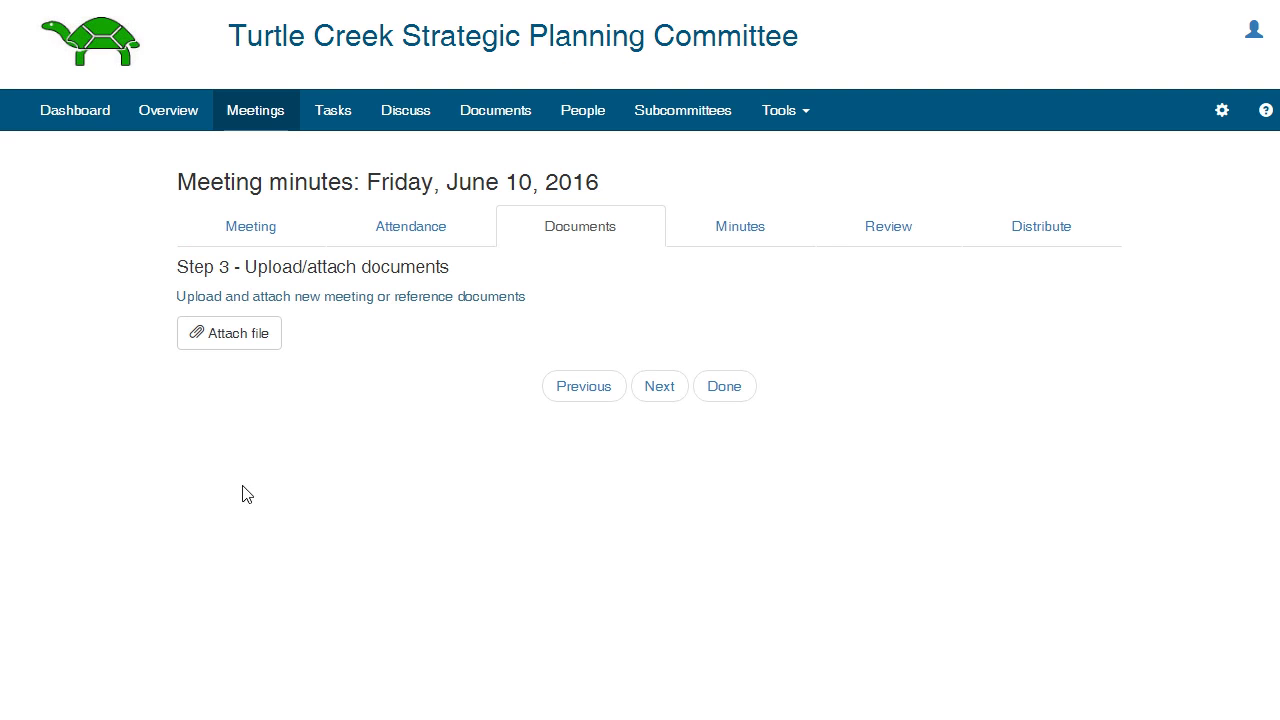
{"action": "left_click", "coordinate": [240, 334]}
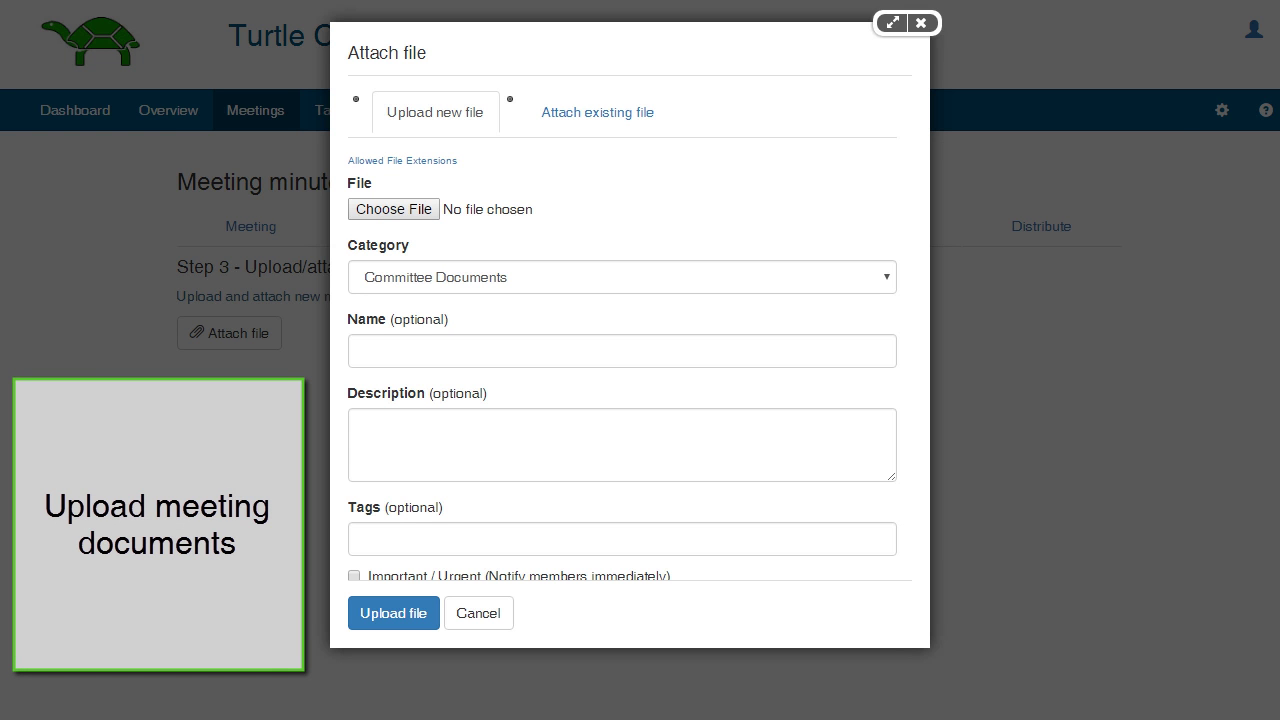
{"action": "left_click", "coordinate": [391, 208]}
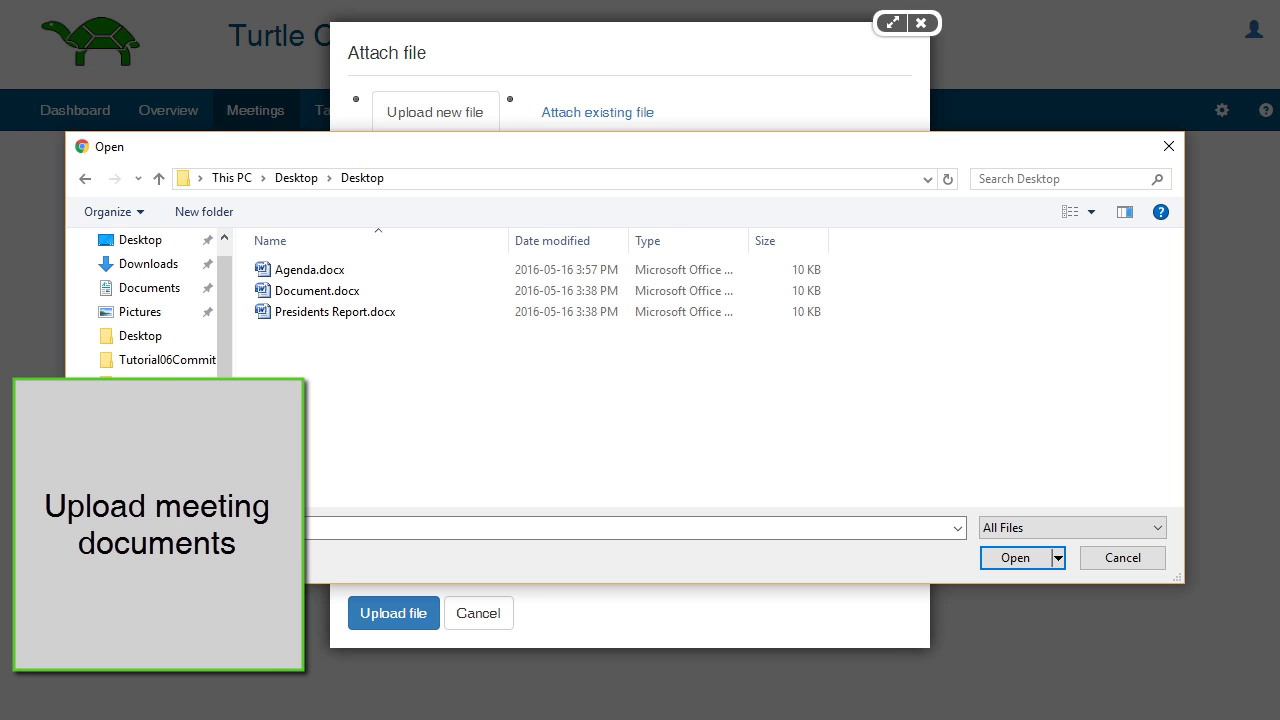
{"action": "double_click", "coordinate": [306, 311]}
{"action": "left_click", "coordinate": [360, 612]}
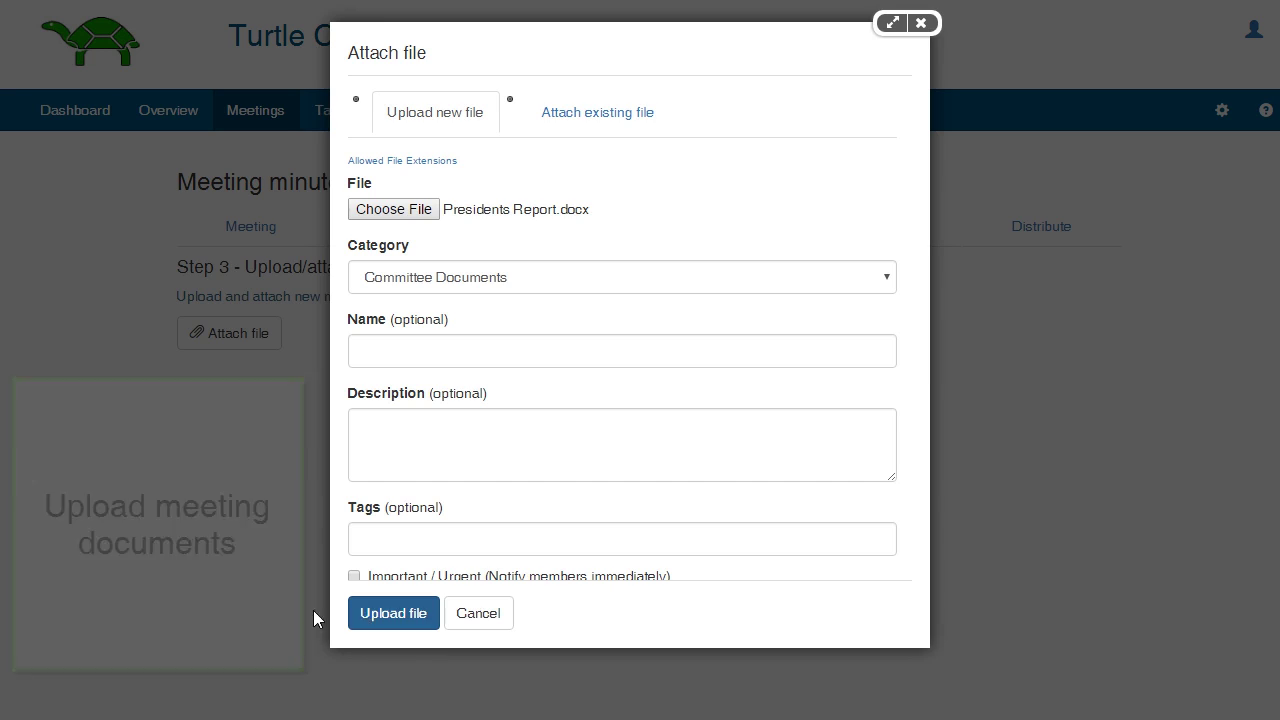
{"action": "left_click", "coordinate": [657, 448]}
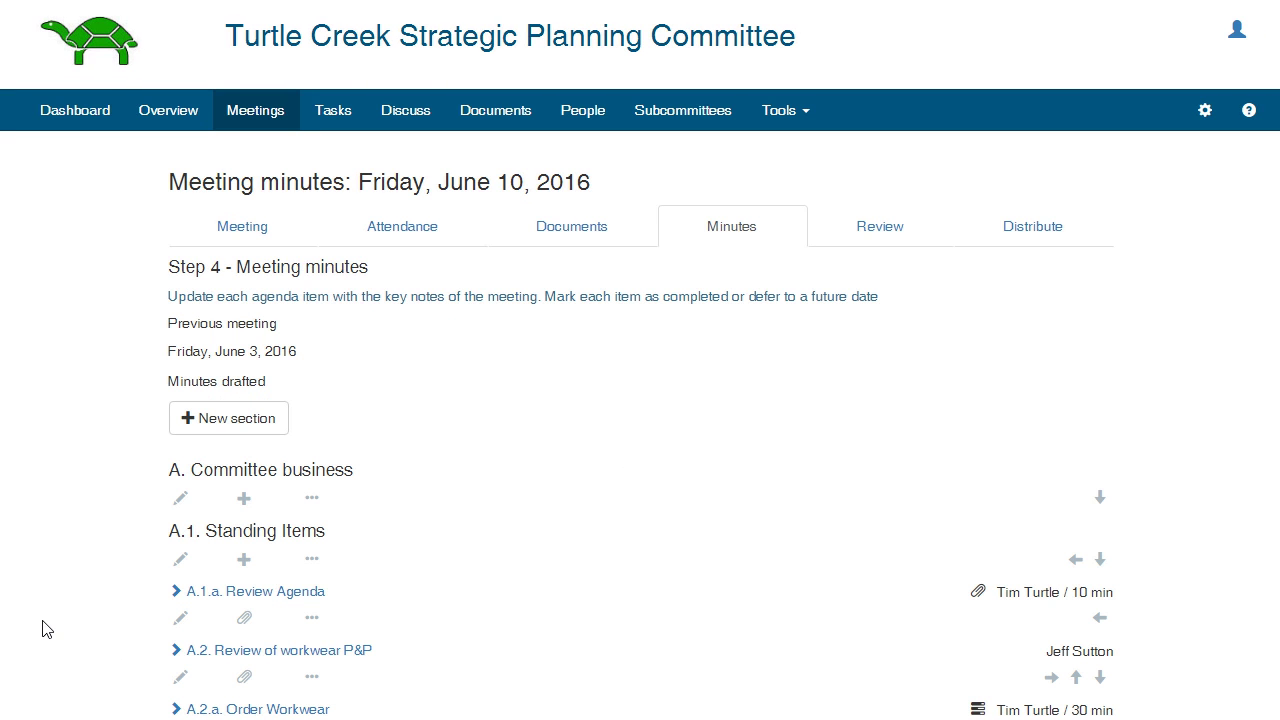
{"action": "scroll", "coordinate": [42, 629], "scroll_direction": "down", "scroll_amount": 5}
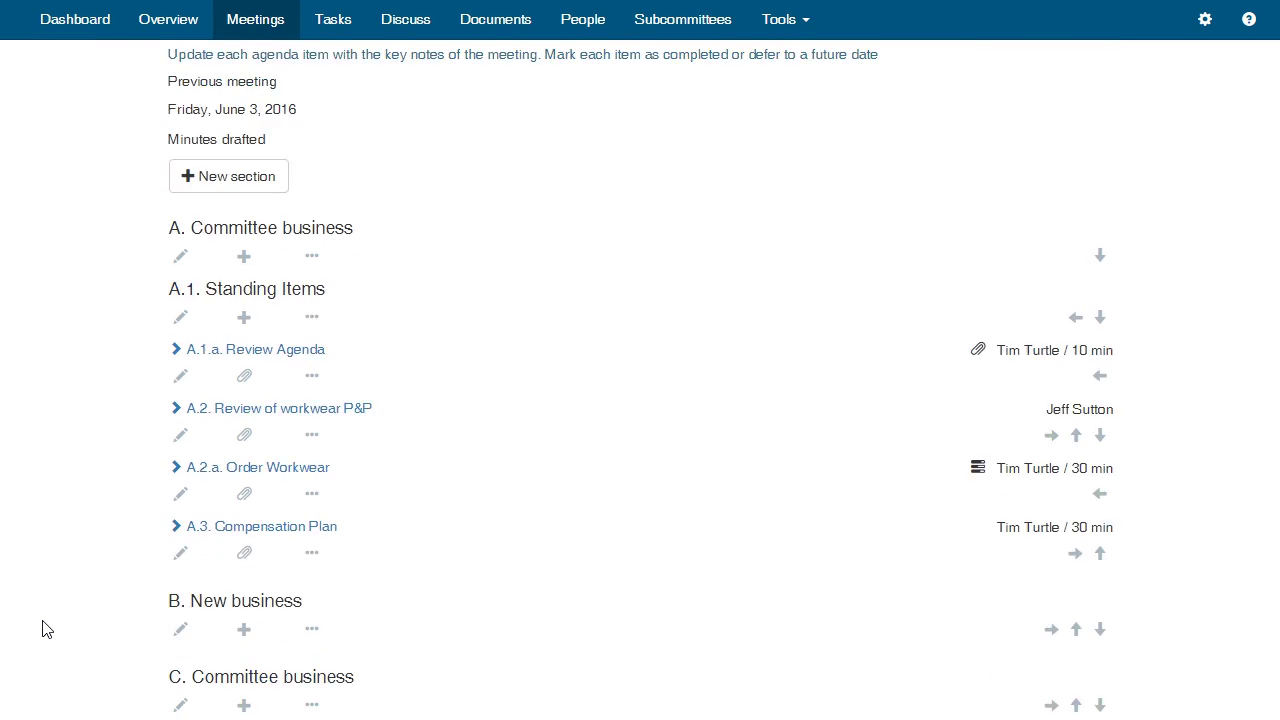
{"action": "scroll", "coordinate": [42, 629], "scroll_direction": "up", "scroll_amount": 5}
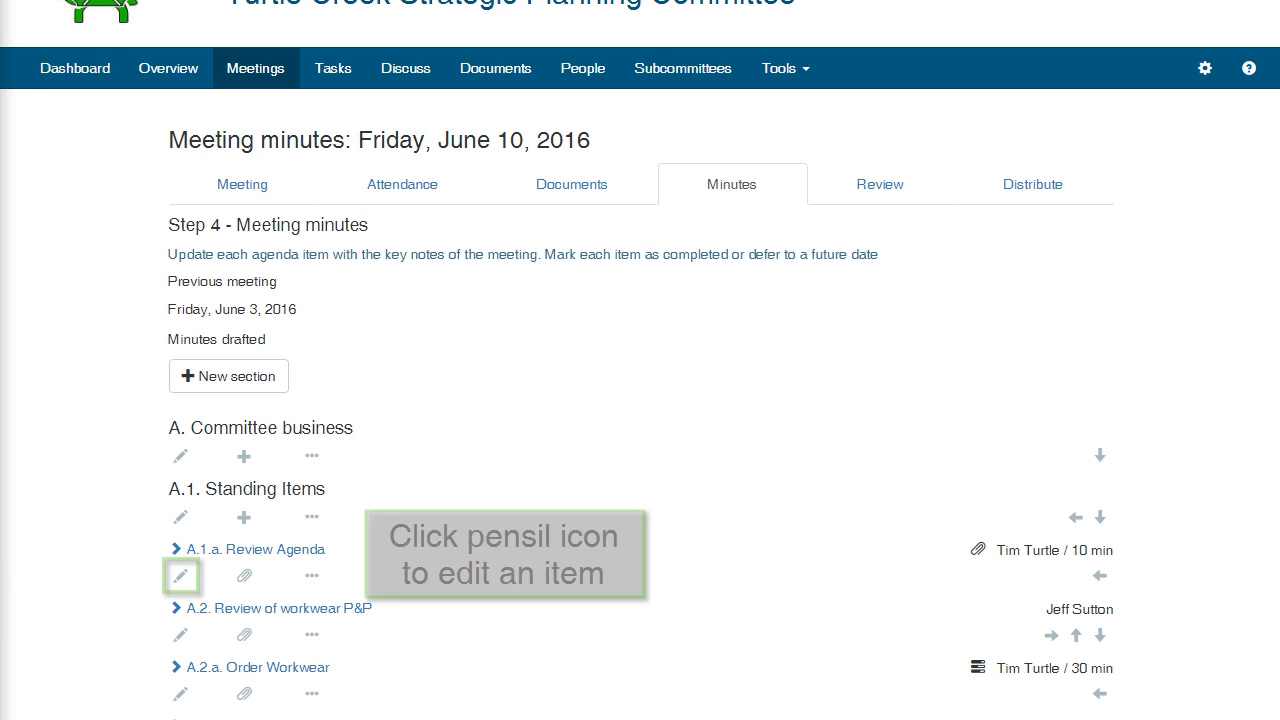
Set Review Agenda's time to 30 with minutes 'Agenda was reviewed', Completed, and save
{"action": "left_click", "coordinate": [178, 577]}
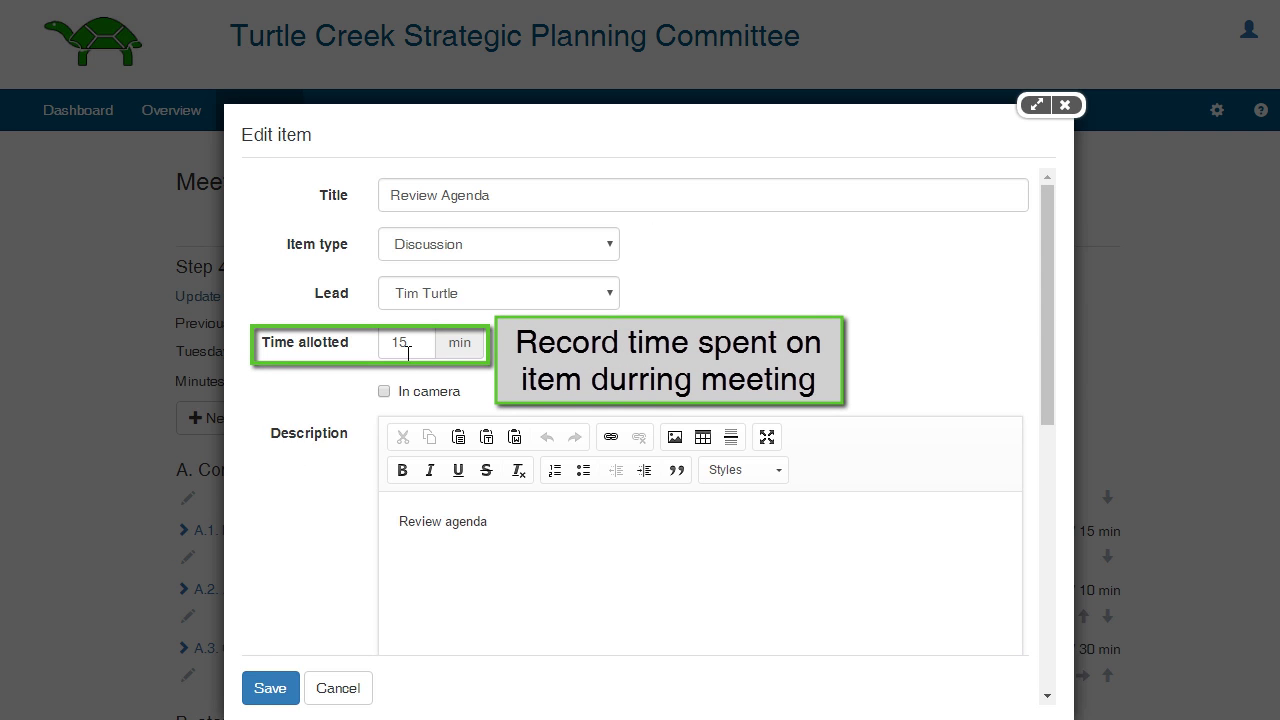
{"action": "left_click_drag", "start_coordinate": [408, 352], "coordinate": [363, 369]}
{"action": "type", "text": "30"}
{"action": "left_click", "coordinate": [268, 554]}
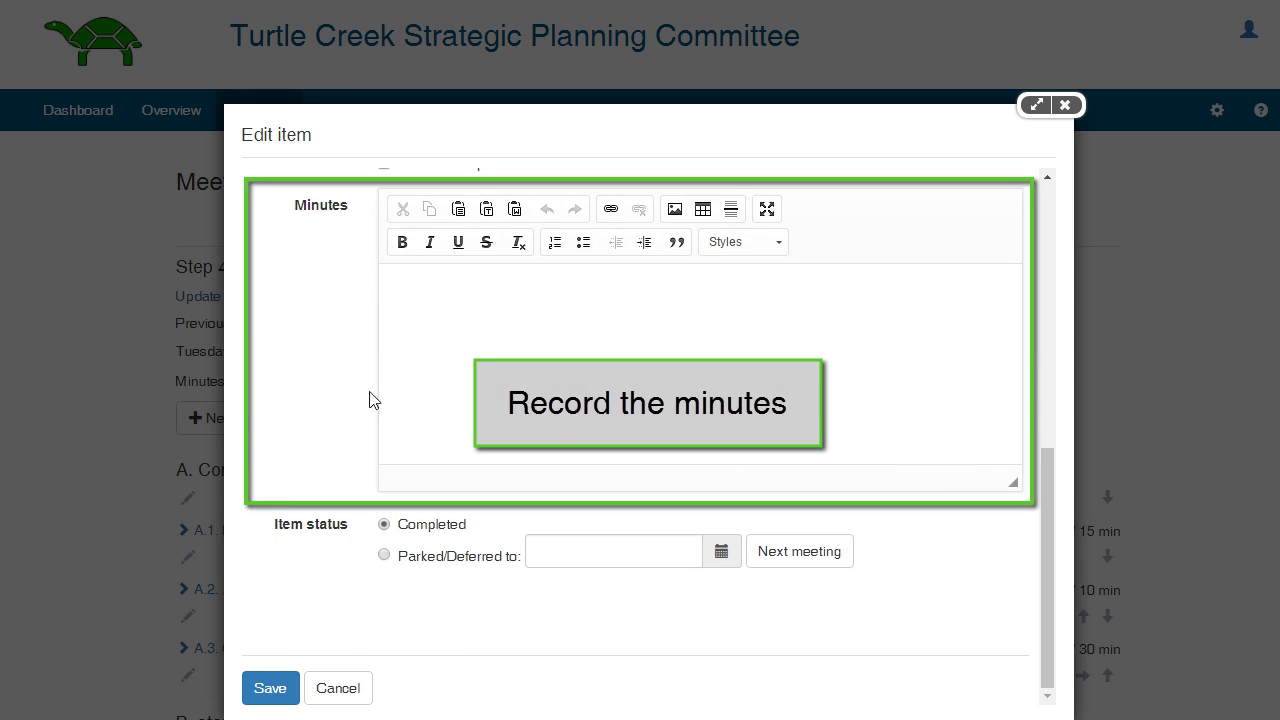
{"action": "left_click", "coordinate": [415, 340]}
{"action": "type", "text": "Agenda was reviewed"}
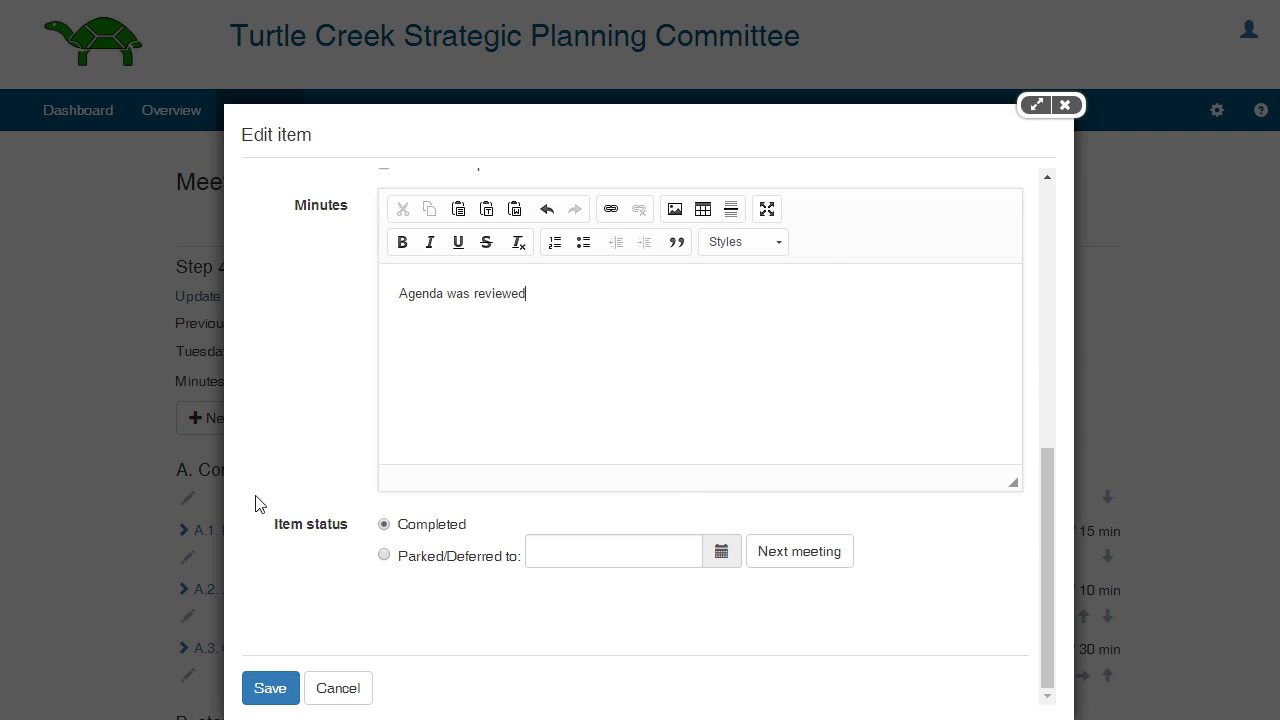
{"action": "left_click", "coordinate": [268, 688]}
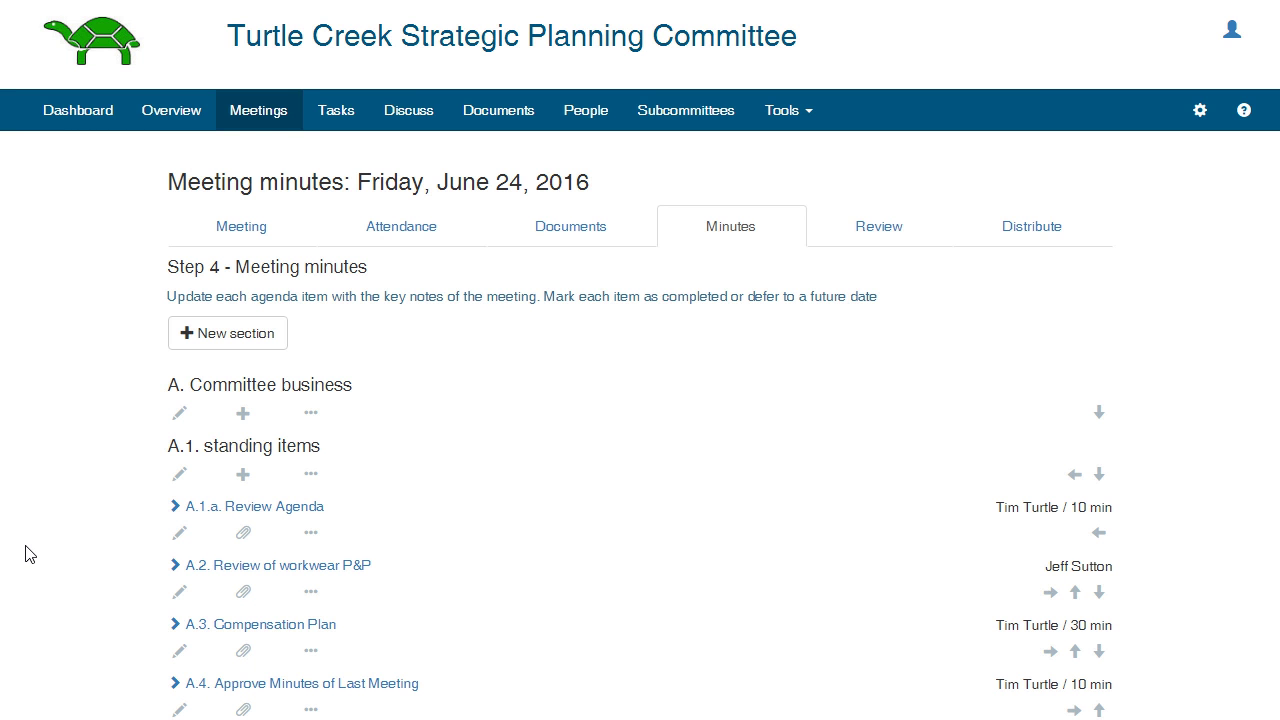
Add an 'Order Workwear' Action Item sub-item under the workwear P&P review
{"action": "left_click", "coordinate": [311, 593]}
{"action": "left_click", "coordinate": [250, 617]}
{"action": "left_click", "coordinate": [411, 201]}
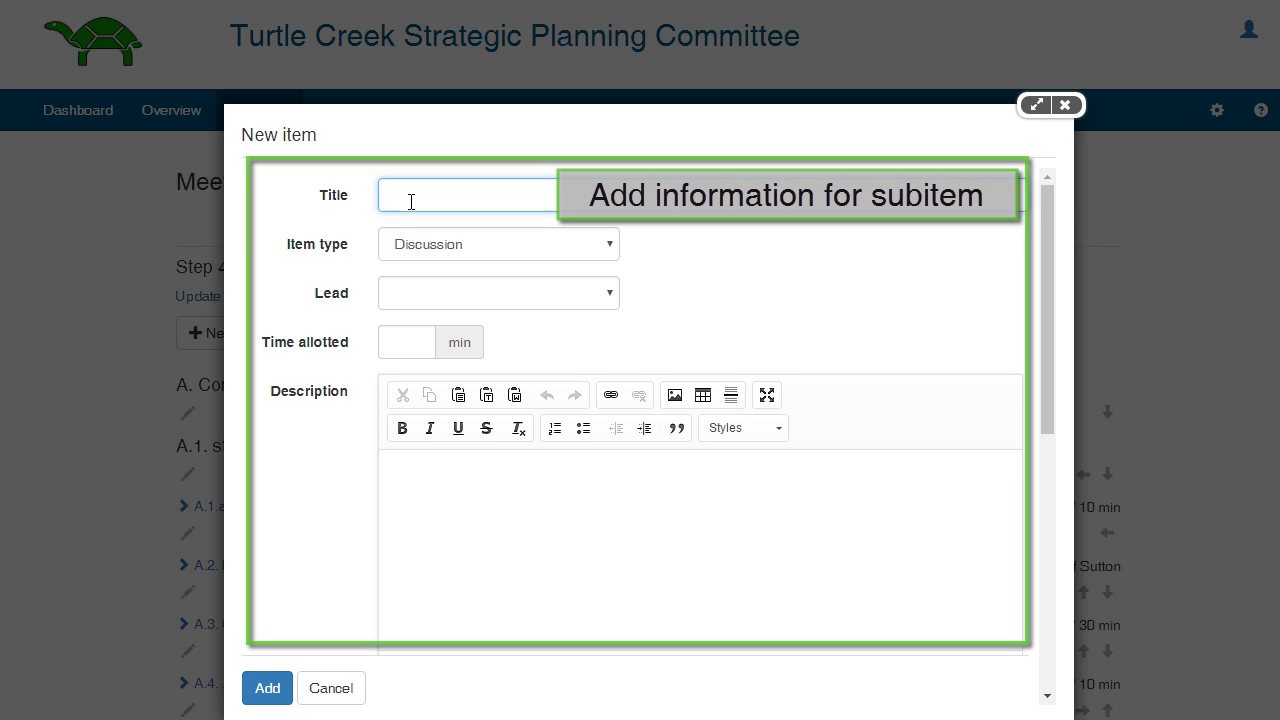
{"action": "type", "text": "Order Workwear"}
{"action": "left_click", "coordinate": [410, 225]}
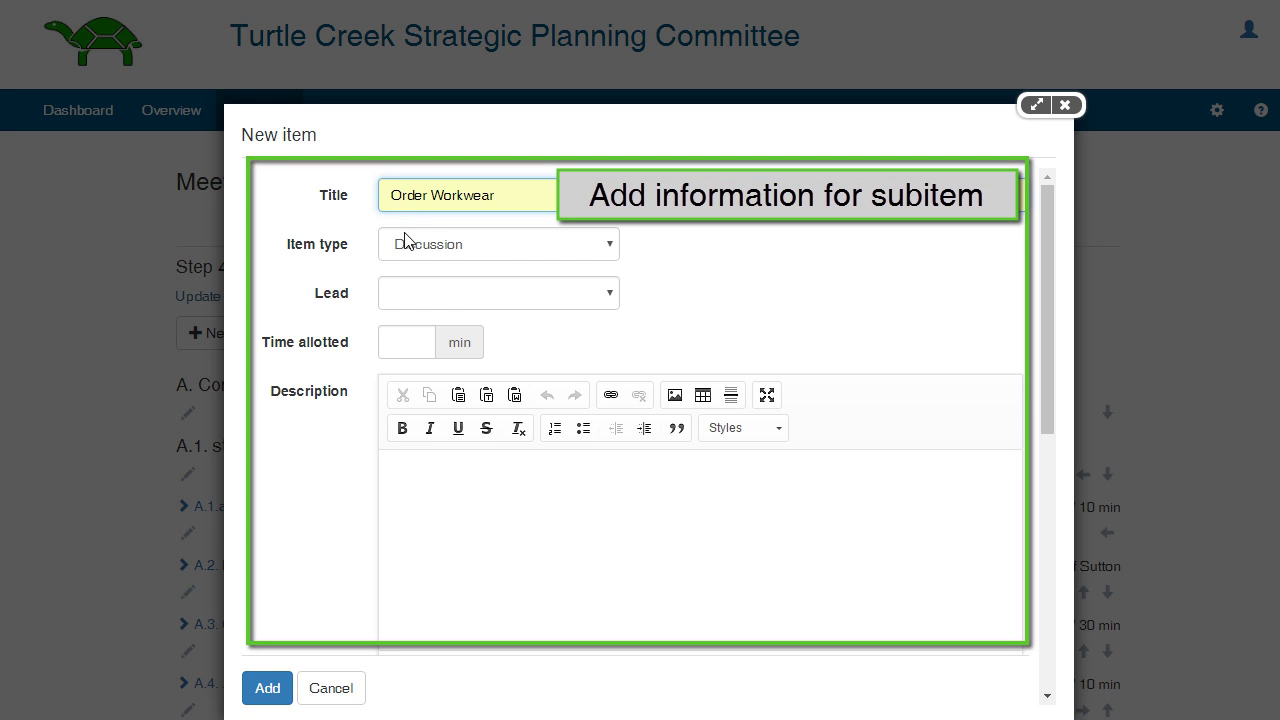
{"action": "left_click", "coordinate": [522, 252]}
{"action": "left_click", "coordinate": [523, 306]}
Give it a lead, 15 time allotted, description 'Order work wear', next-meeting due date, and add it
{"action": "left_click", "coordinate": [606, 296]}
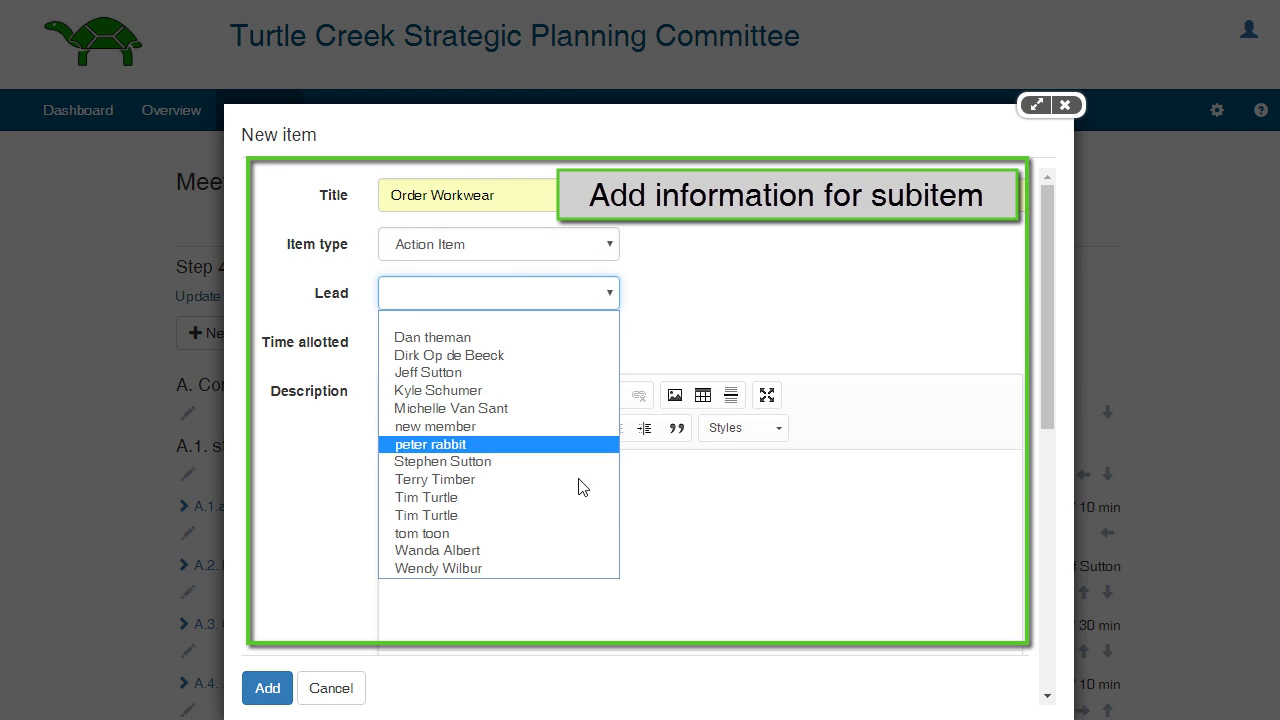
{"action": "left_click", "coordinate": [578, 497]}
{"action": "left_click", "coordinate": [420, 343]}
{"action": "type", "text": "15"}
{"action": "left_click", "coordinate": [456, 509]}
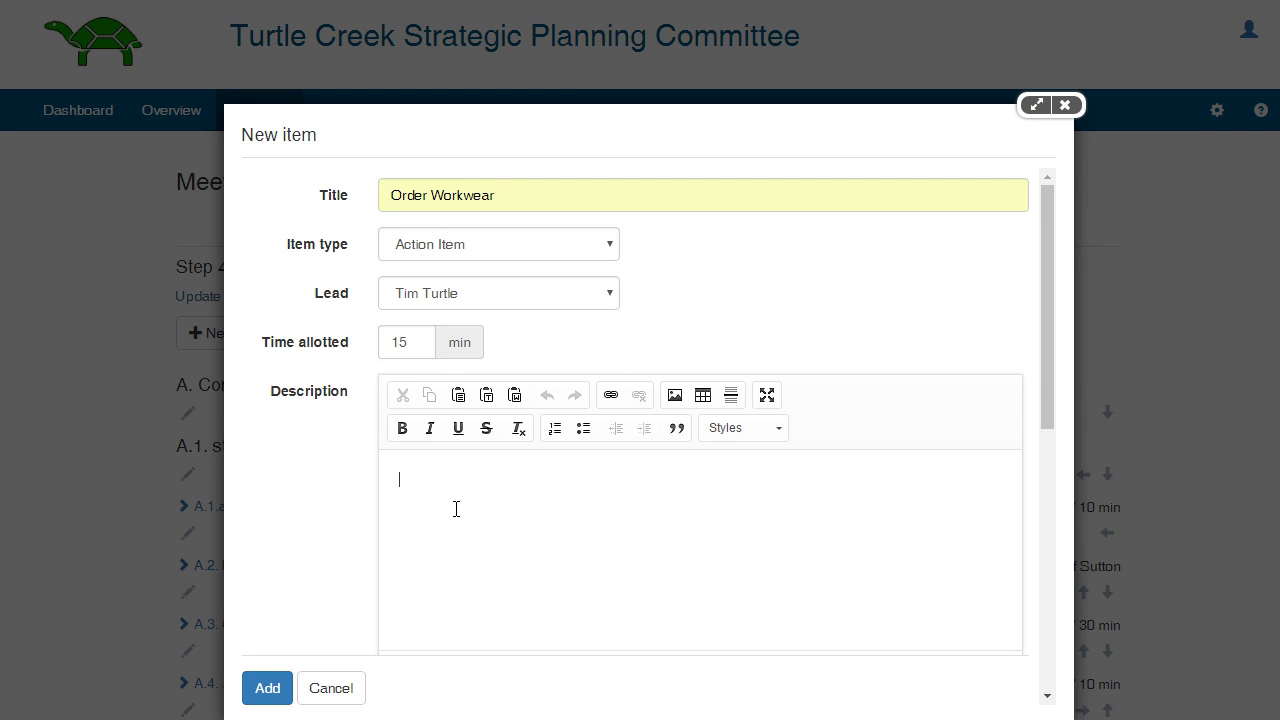
{"action": "type", "text": "Order work wear"}
{"action": "scroll", "coordinate": [581, 471], "scroll_direction": "down", "scroll_amount": 5}
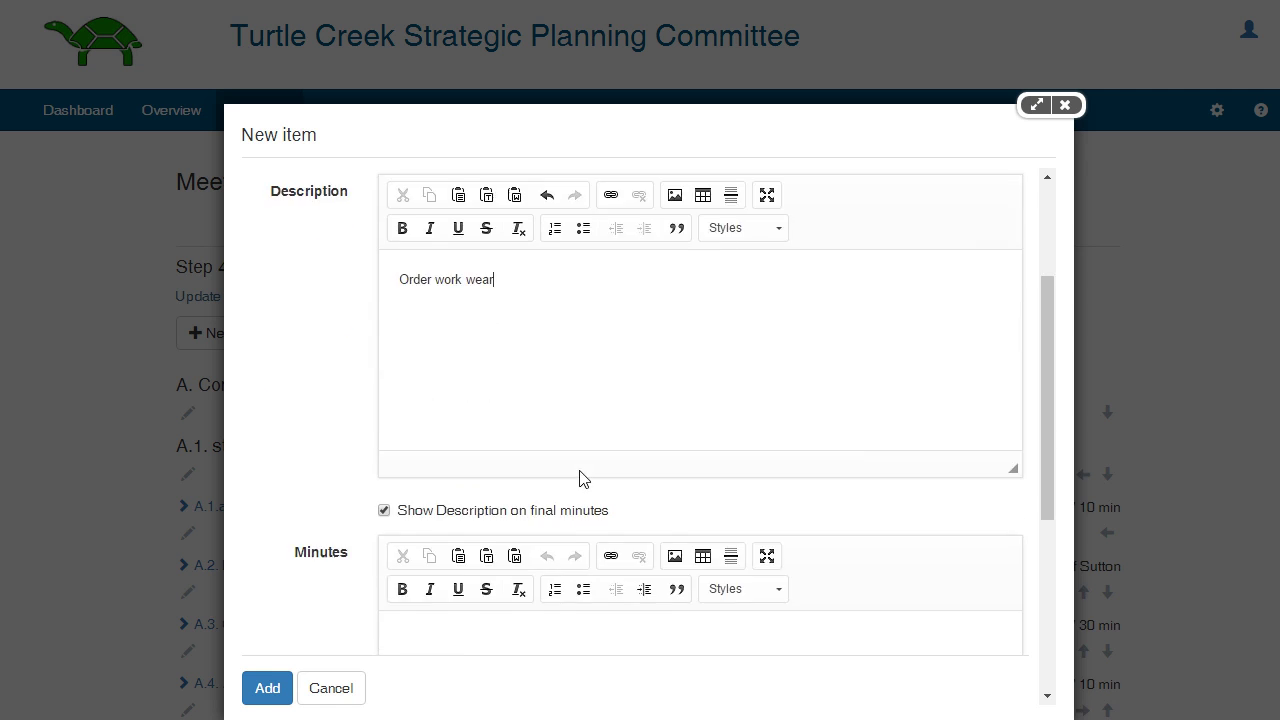
{"action": "left_click", "coordinate": [806, 552]}
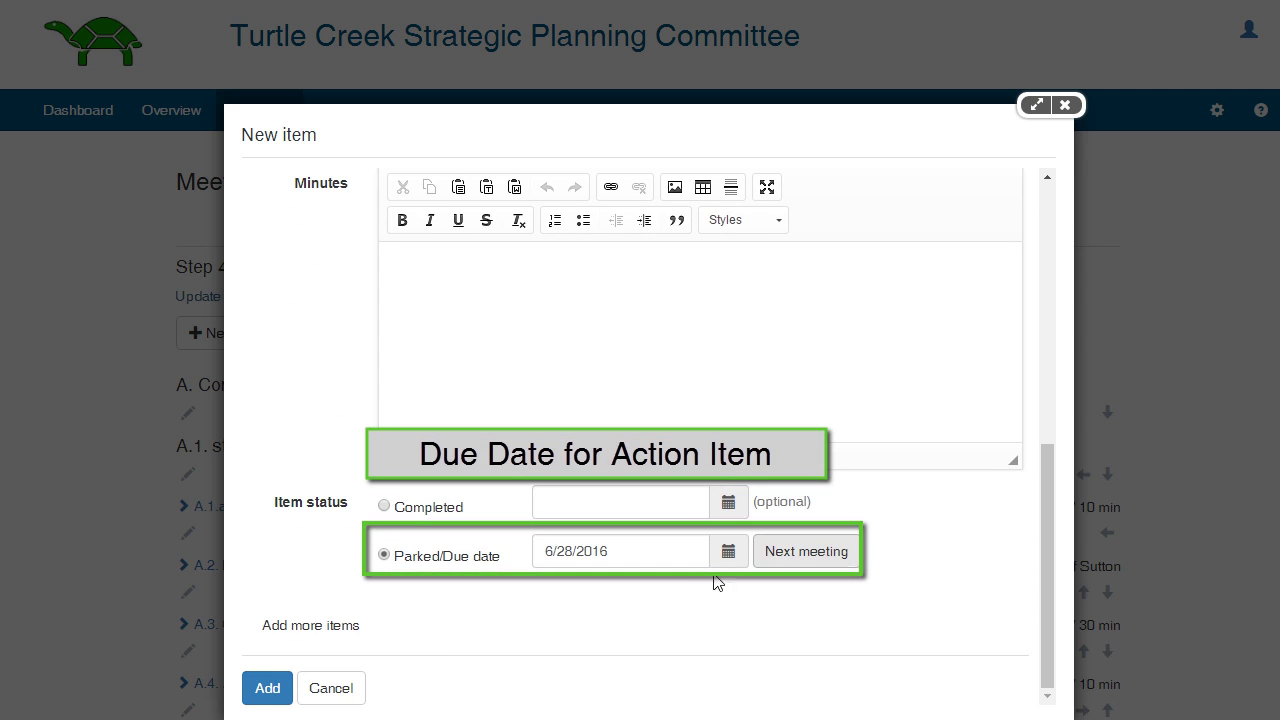
{"action": "left_click", "coordinate": [268, 690]}
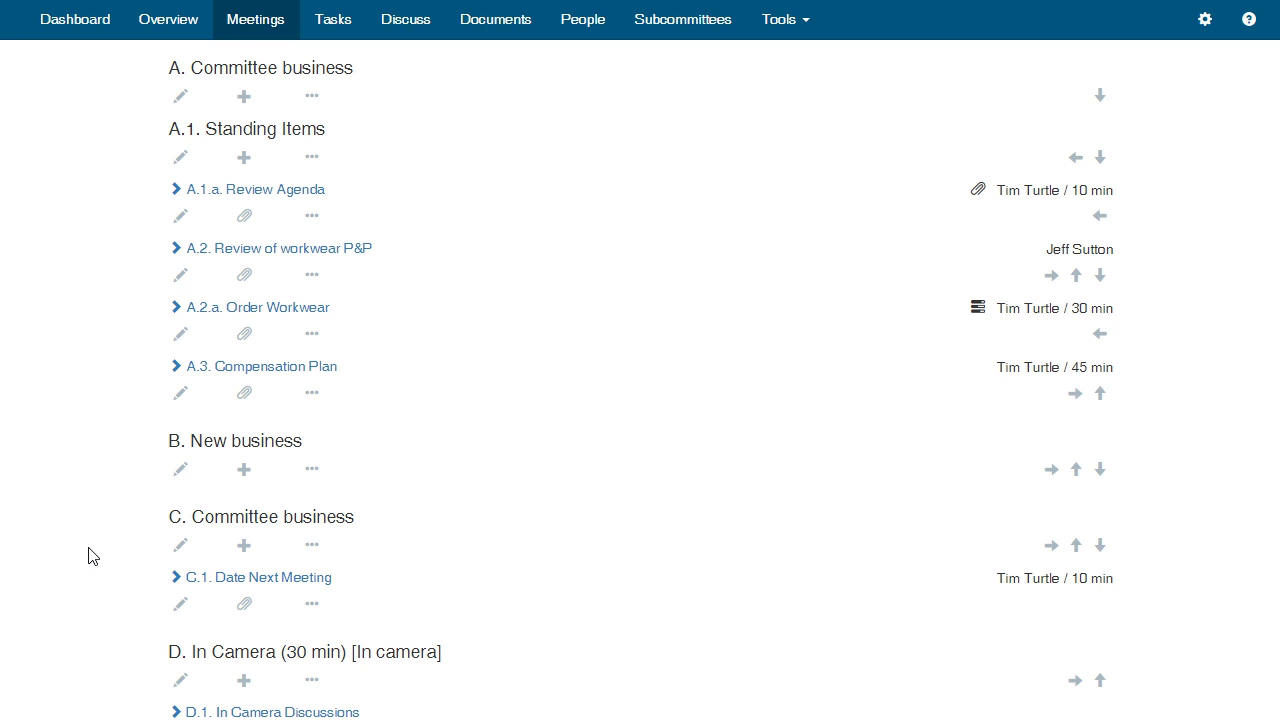
Post the public comment 'Comment' on the Review Agenda item
{"action": "scroll", "coordinate": [88, 557], "scroll_direction": "down", "scroll_amount": 3}
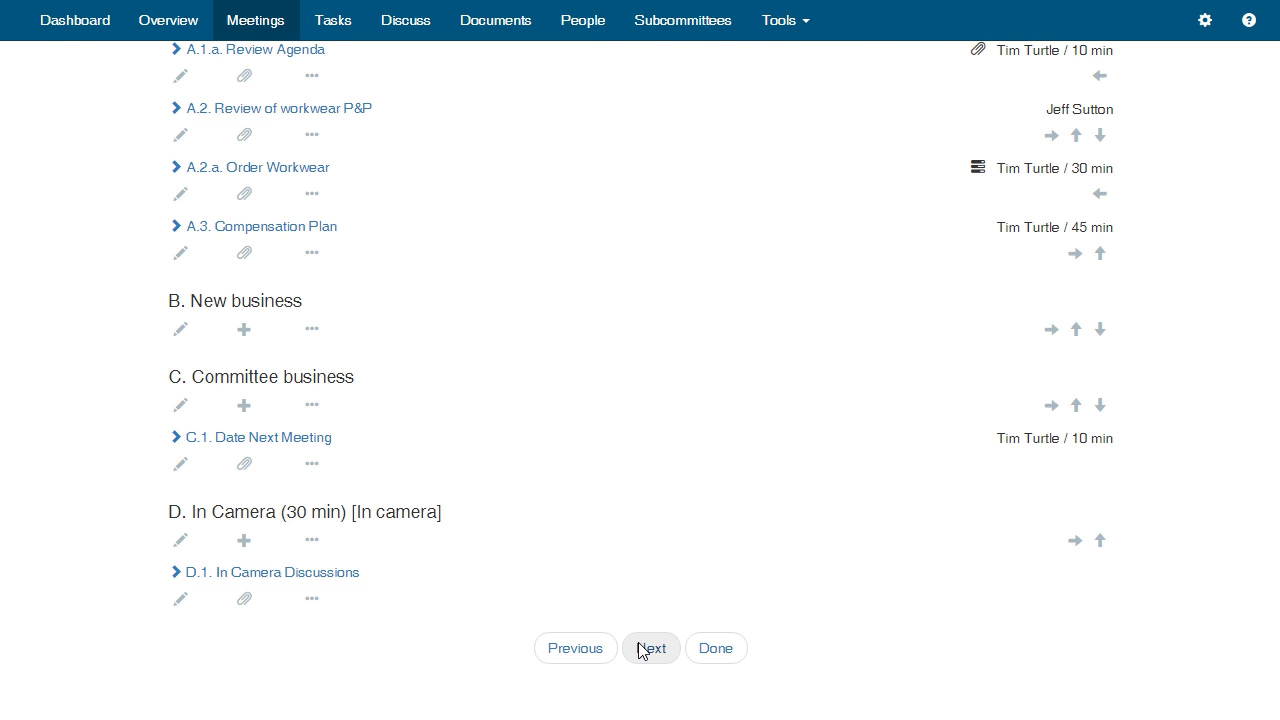
{"action": "left_click", "coordinate": [643, 649]}
{"action": "scroll", "coordinate": [71, 420], "scroll_direction": "down", "scroll_amount": 5}
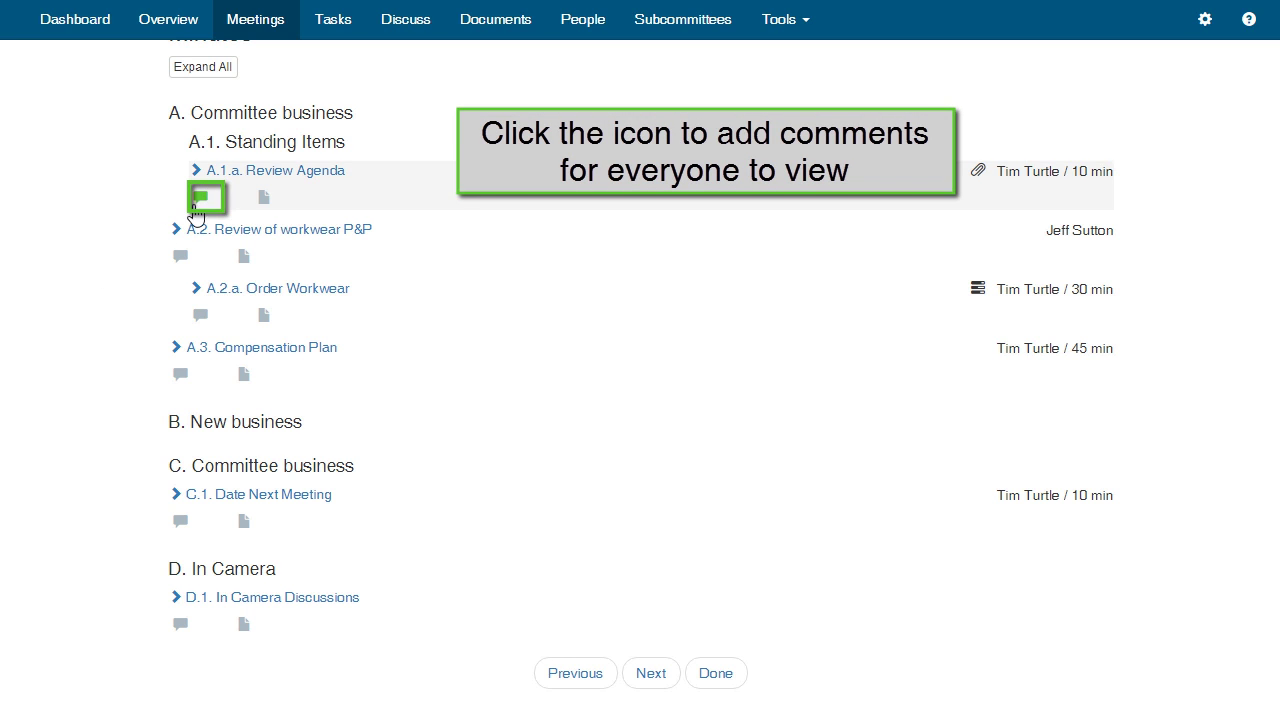
{"action": "left_click", "coordinate": [196, 204]}
{"action": "left_click", "coordinate": [267, 431]}
{"action": "type", "text": "Comme"}
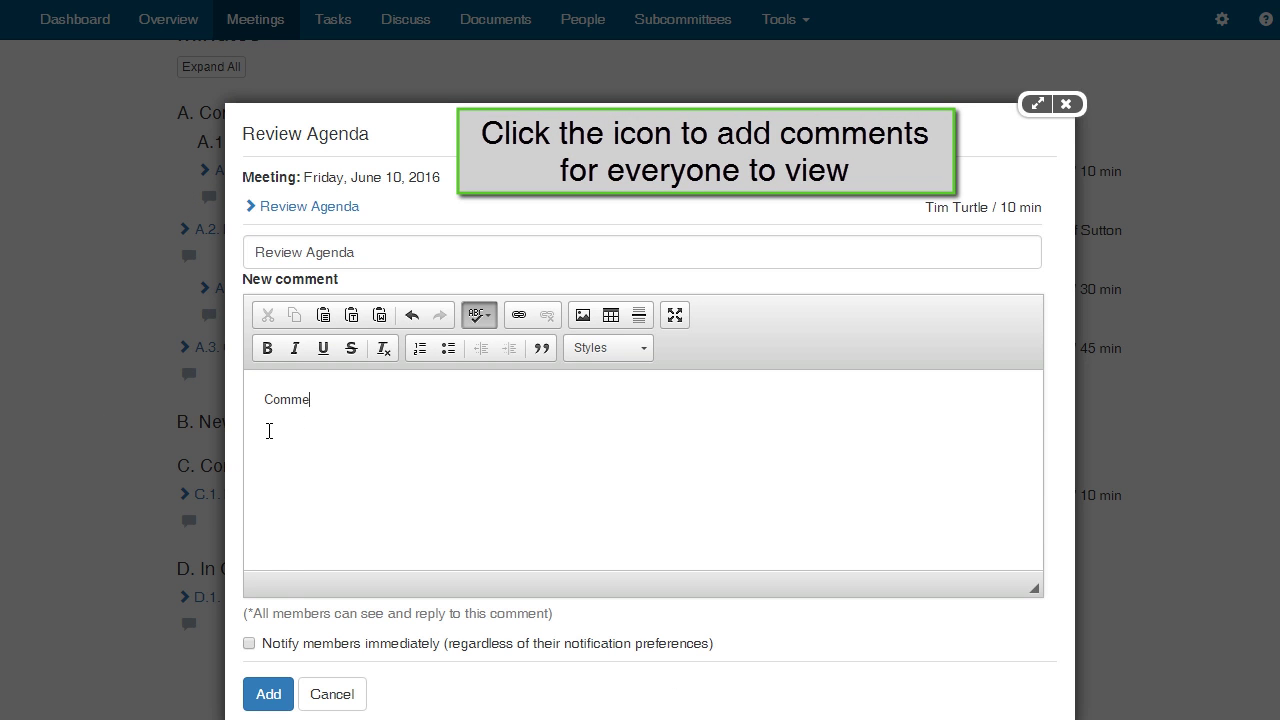
{"action": "type", "text": "nt"}
{"action": "left_click", "coordinate": [267, 694]}
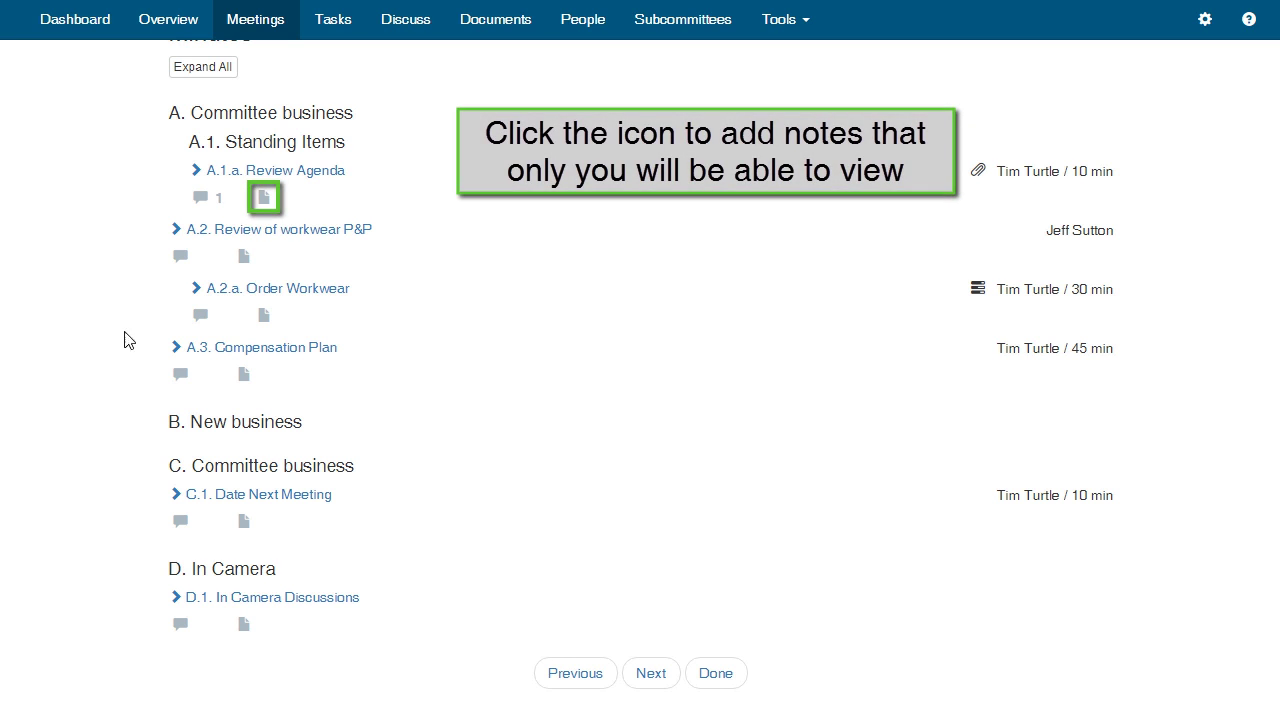
Save the private note 'Privat' on Review Agenda
{"action": "left_click", "coordinate": [266, 200]}
{"action": "type", "text": "Private note"}
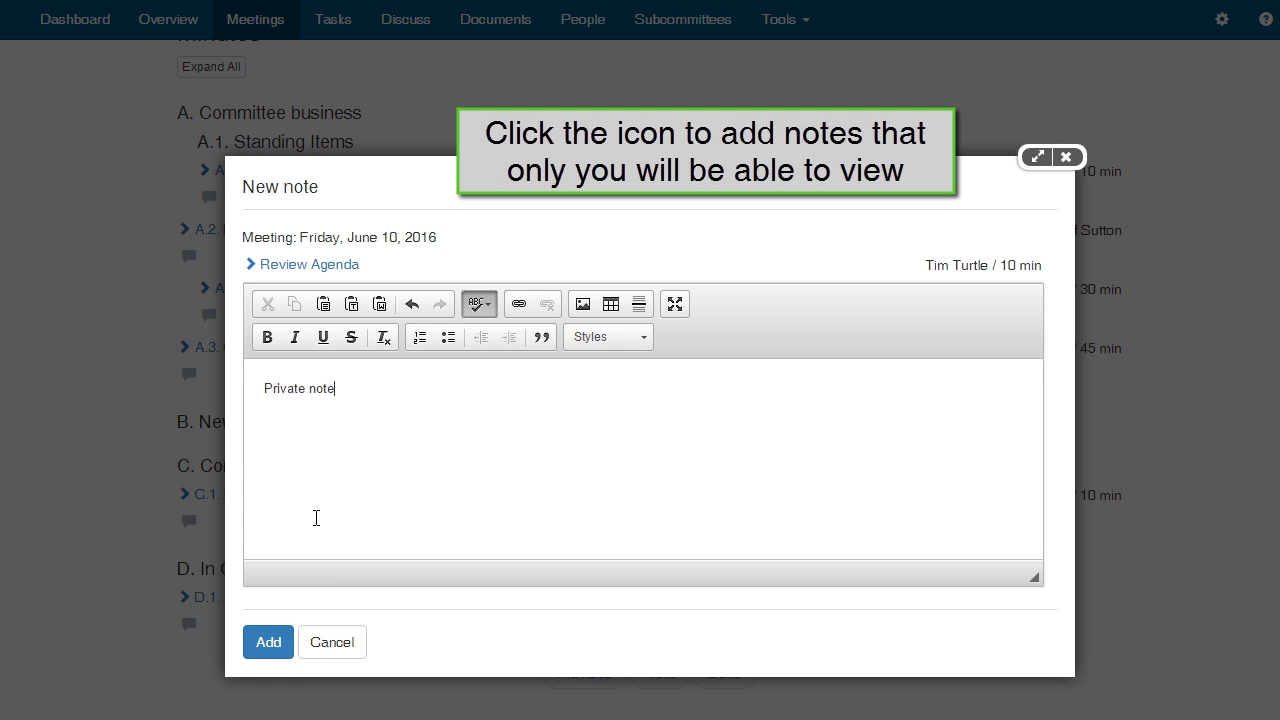
{"action": "left_click", "coordinate": [263, 645]}
Distribute the minutes to all invitees and open them from the notification email
{"action": "left_click", "coordinate": [643, 677]}
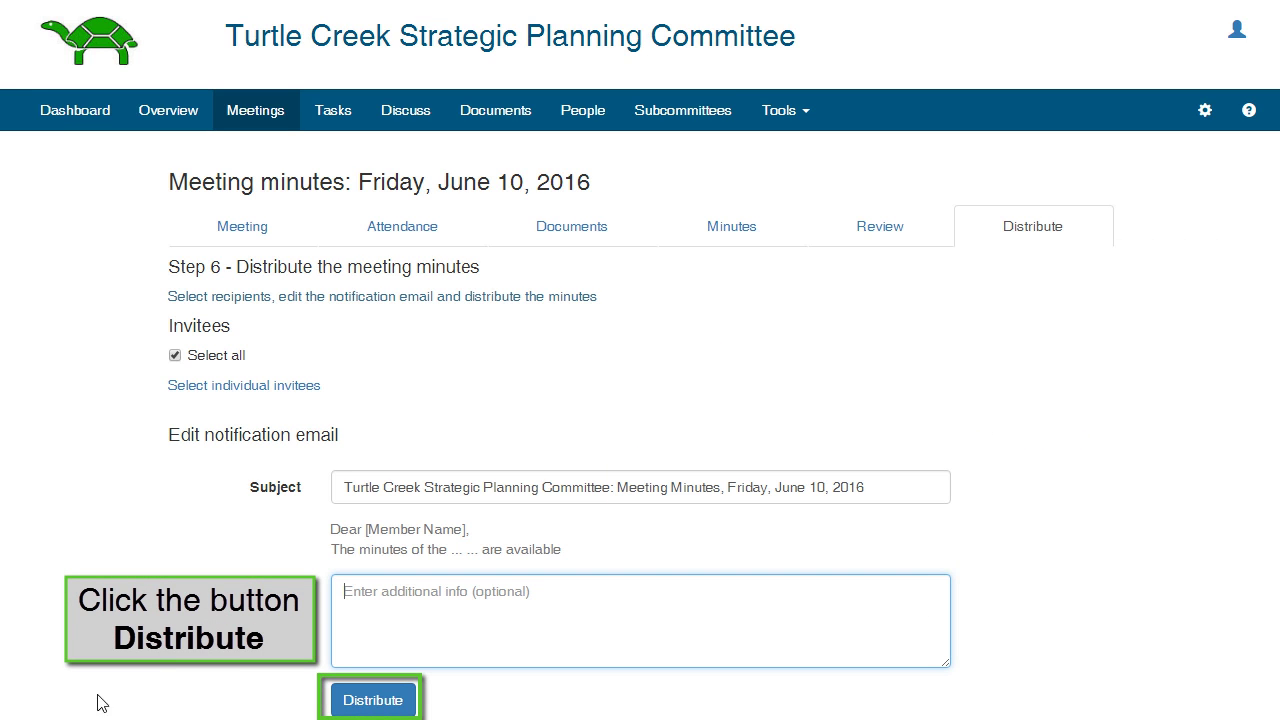
{"action": "left_click", "coordinate": [352, 705]}
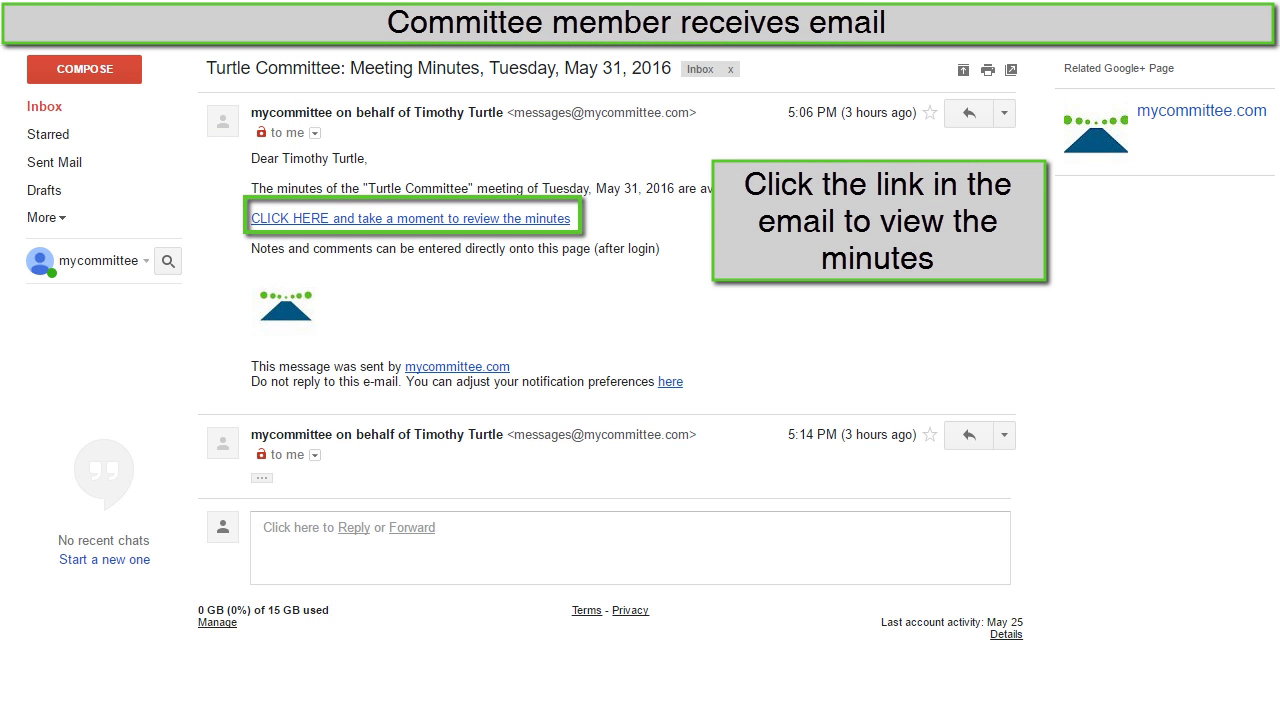
{"action": "left_click", "coordinate": [340, 218]}
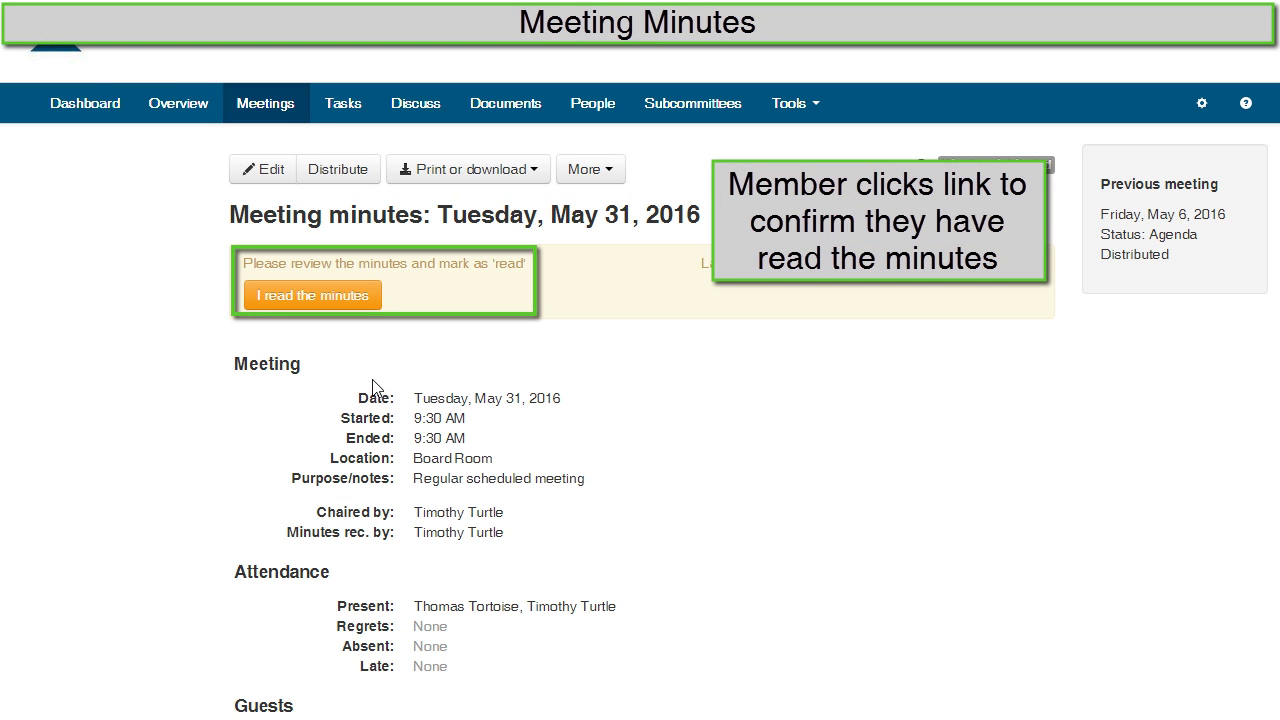
Confirm 'I read the minutes' and start a comment under Review Agenda
{"action": "left_click", "coordinate": [336, 302]}
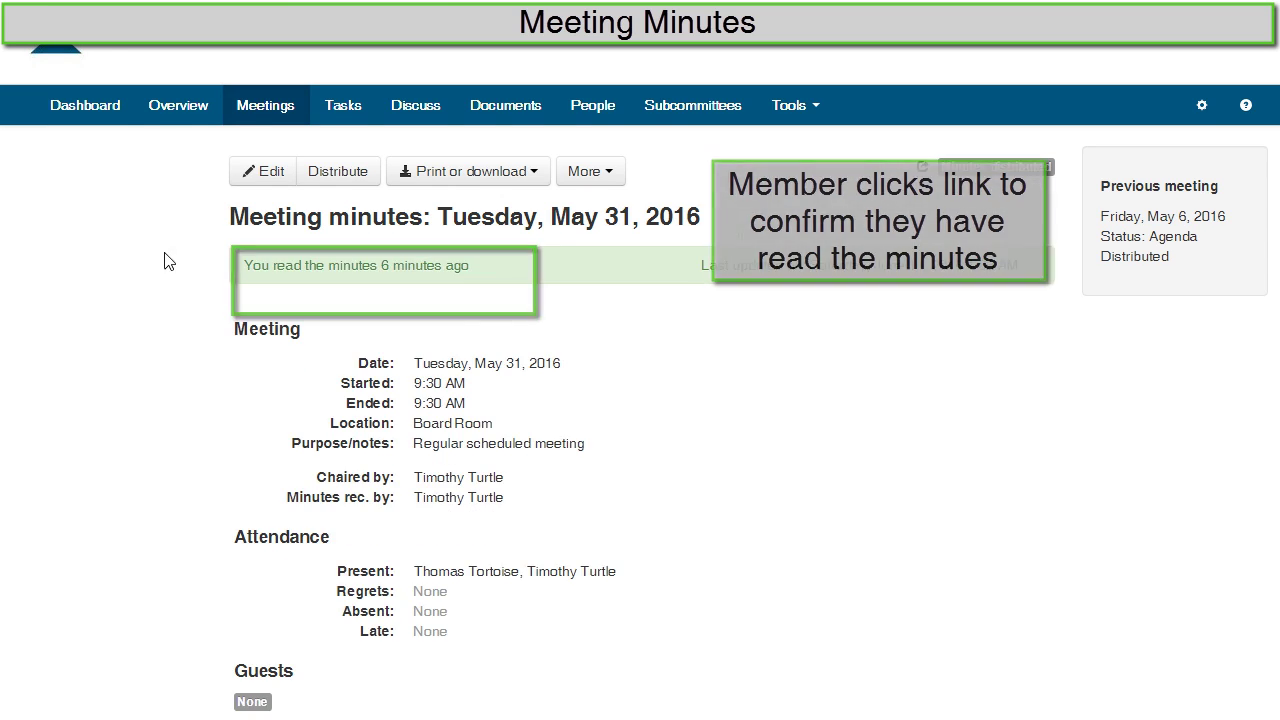
{"action": "scroll", "coordinate": [252, 275], "scroll_direction": "down", "scroll_amount": 5}
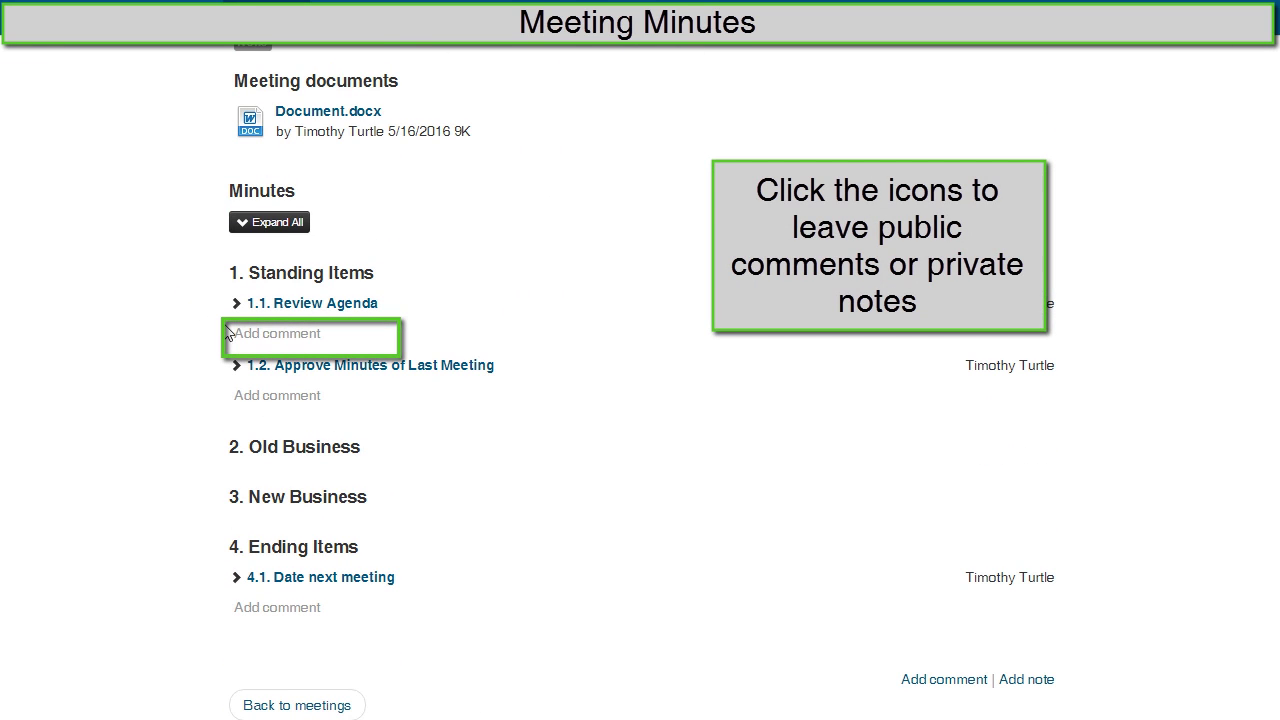
{"action": "left_click", "coordinate": [252, 338]}
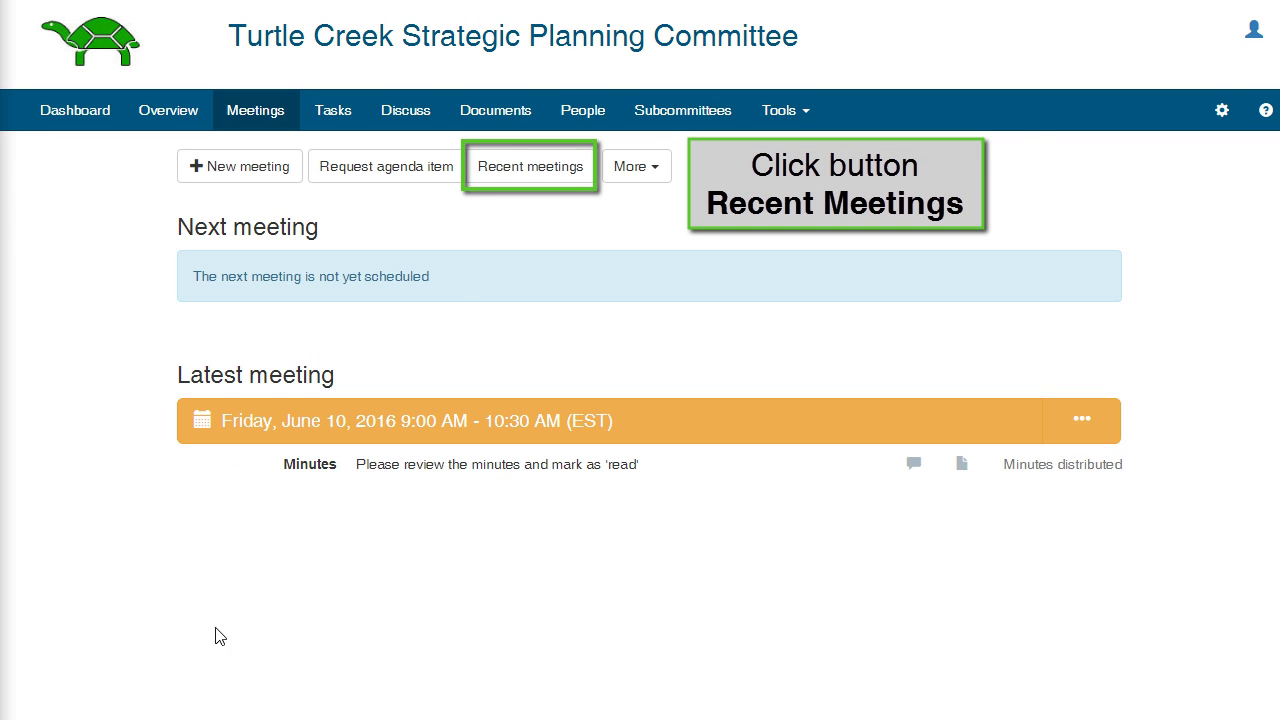
Choose Approve minutes for the latest meeting in the Recent meetings list
{"action": "left_click", "coordinate": [548, 172]}
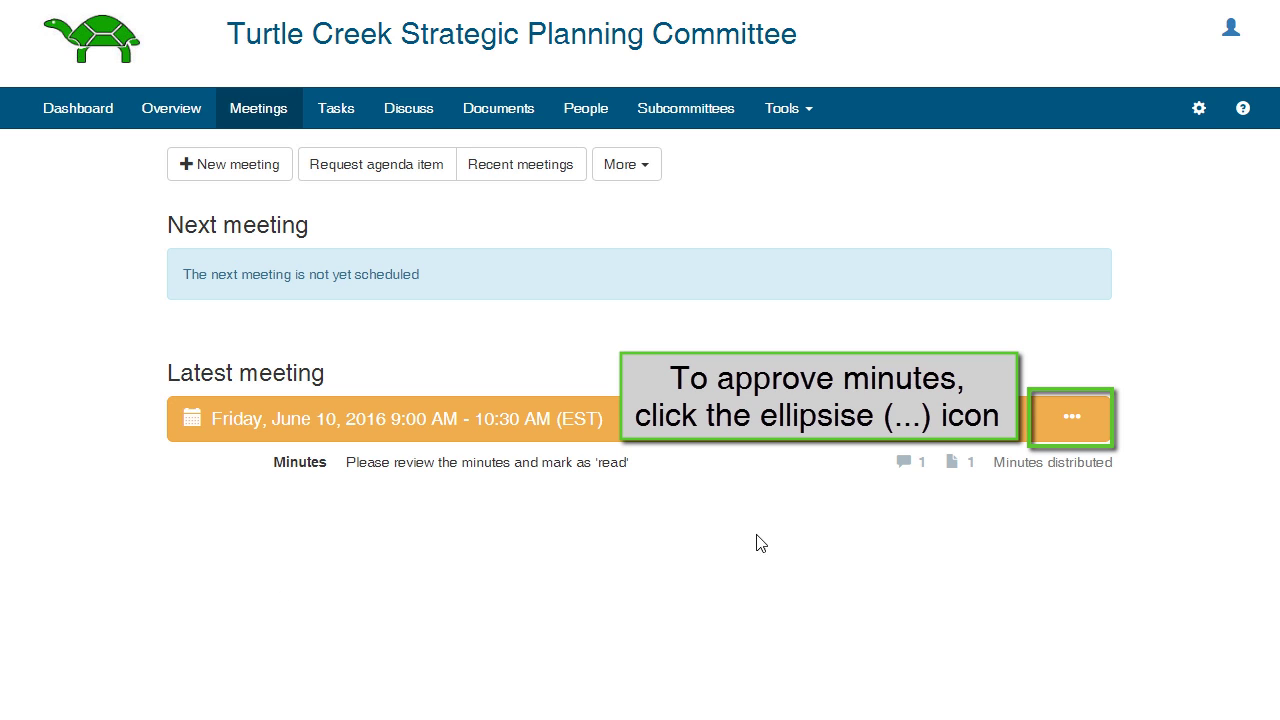
{"action": "left_click", "coordinate": [1085, 433]}
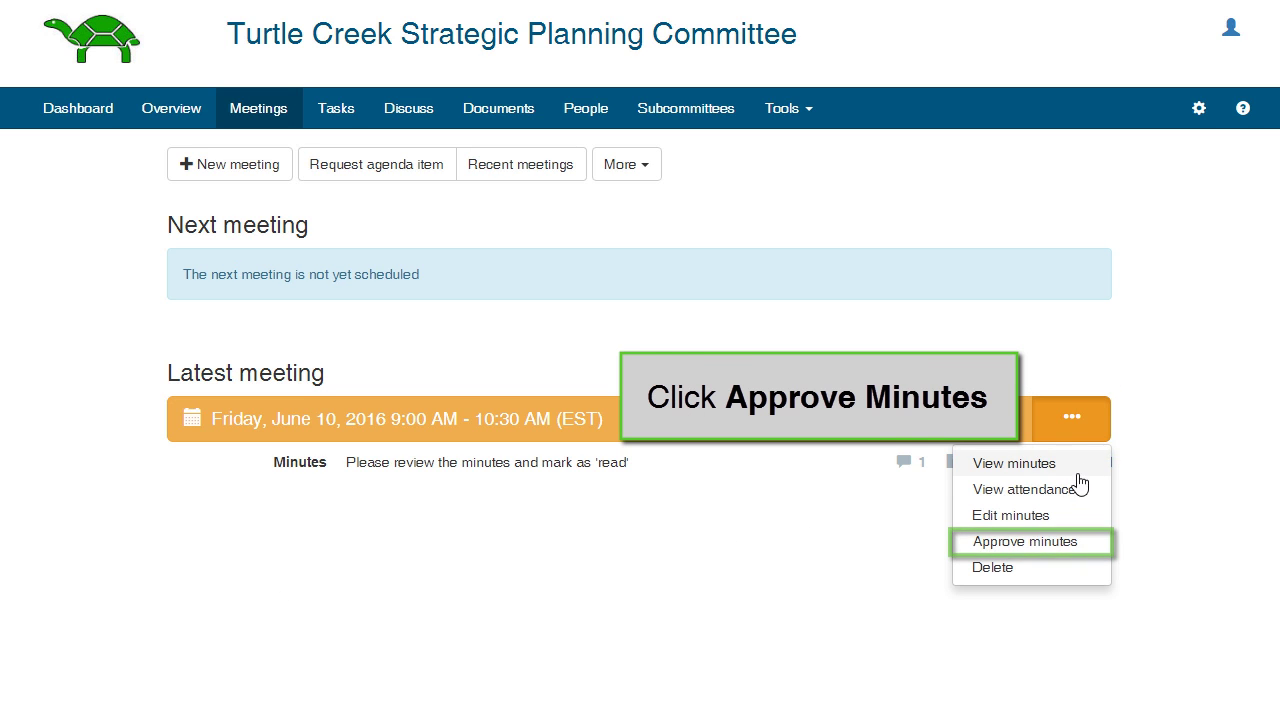
{"action": "left_click", "coordinate": [1061, 545]}
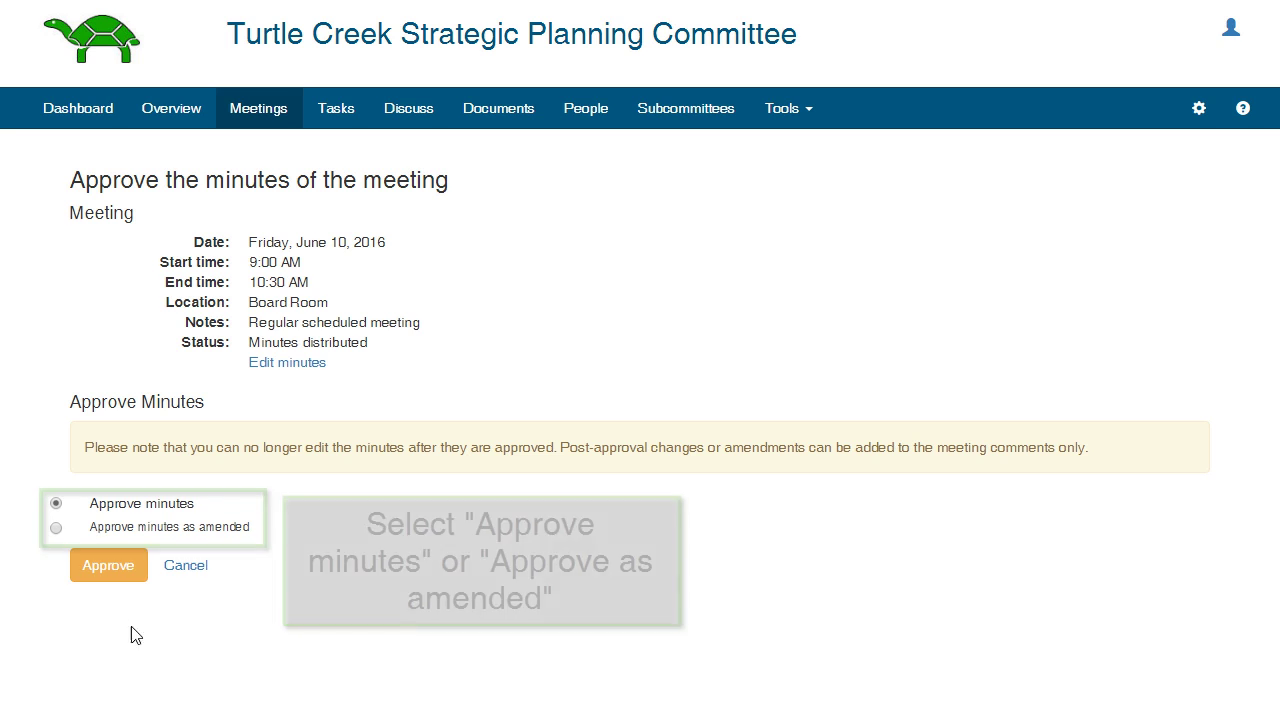
Approve the June 10, 2016 minutes as written and confirm
{"action": "left_click", "coordinate": [102, 582]}
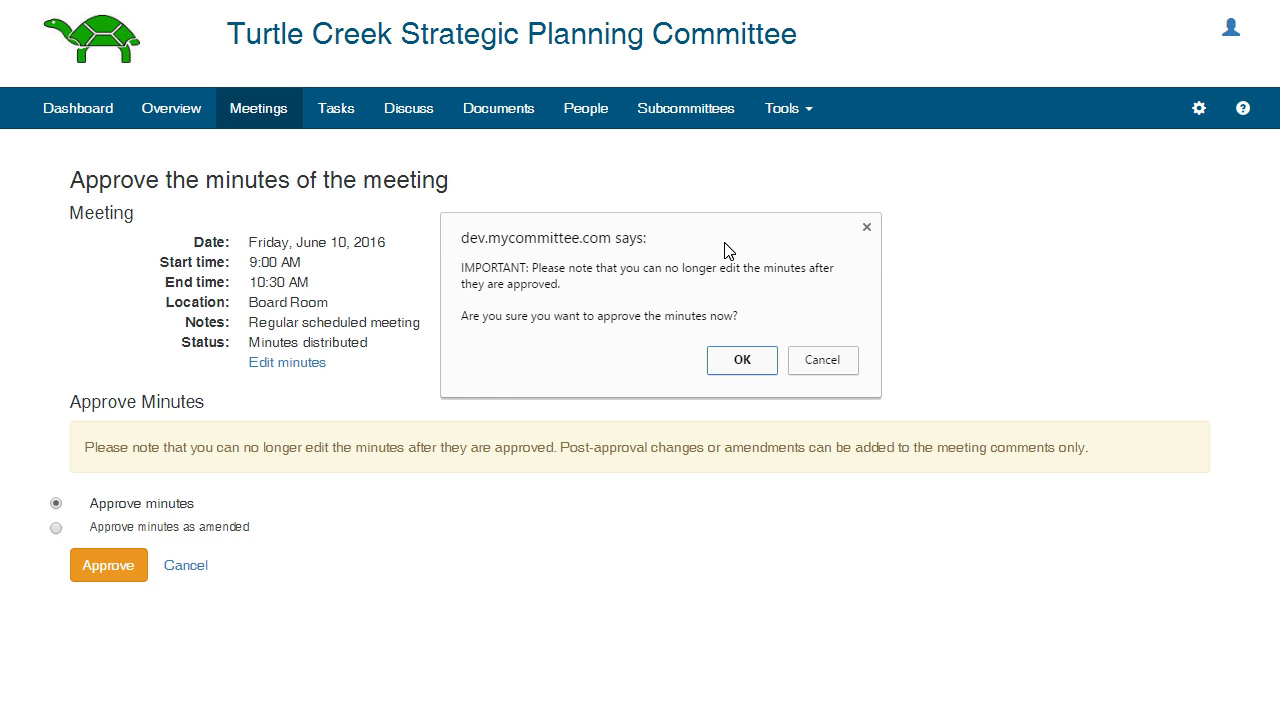
{"action": "left_click", "coordinate": [742, 361]}
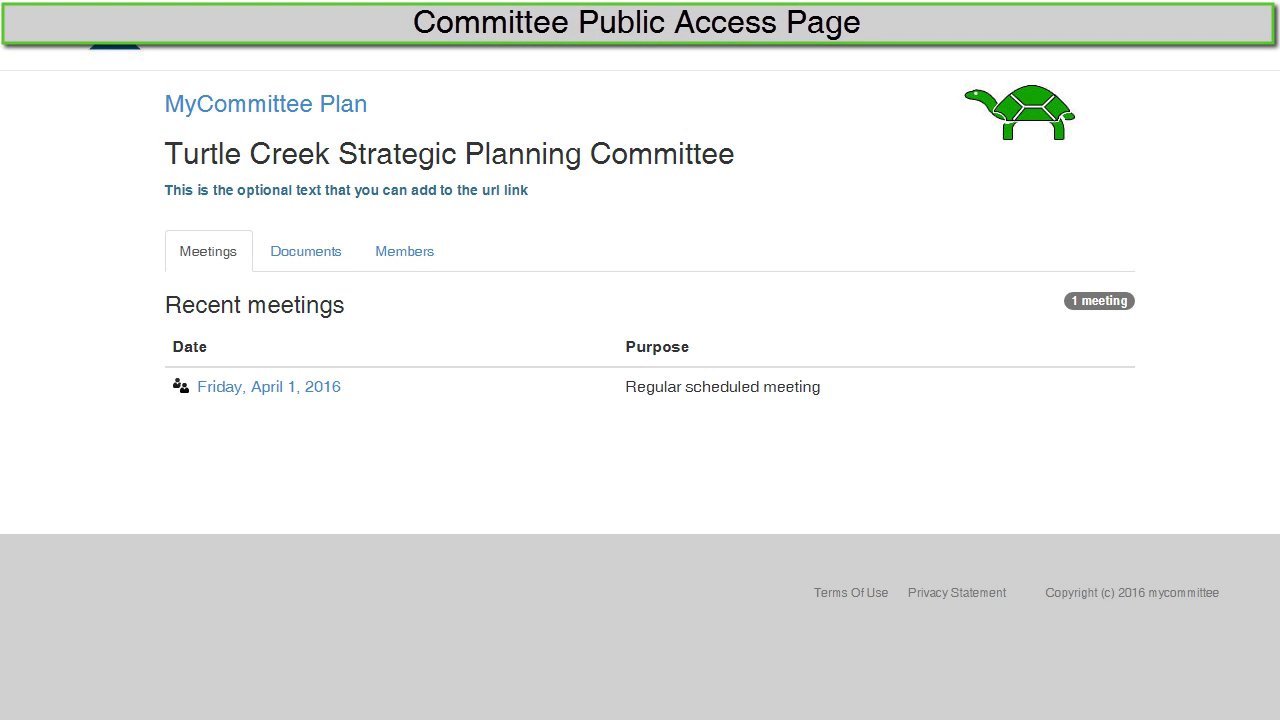
Open the Friday, April 1, 2016 public minutes and scroll through attendance and agenda items A–E
{"action": "left_click", "coordinate": [266, 388]}
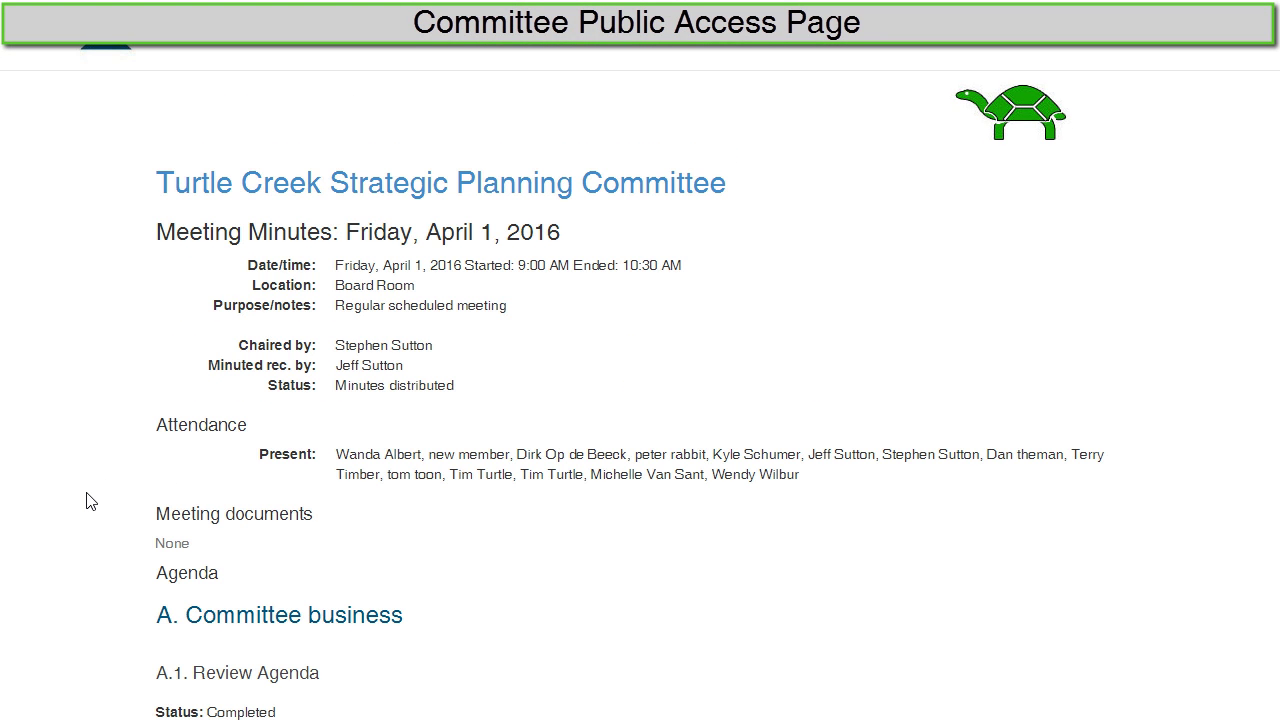
{"action": "scroll", "coordinate": [86, 501], "scroll_direction": "down", "scroll_amount": 8}
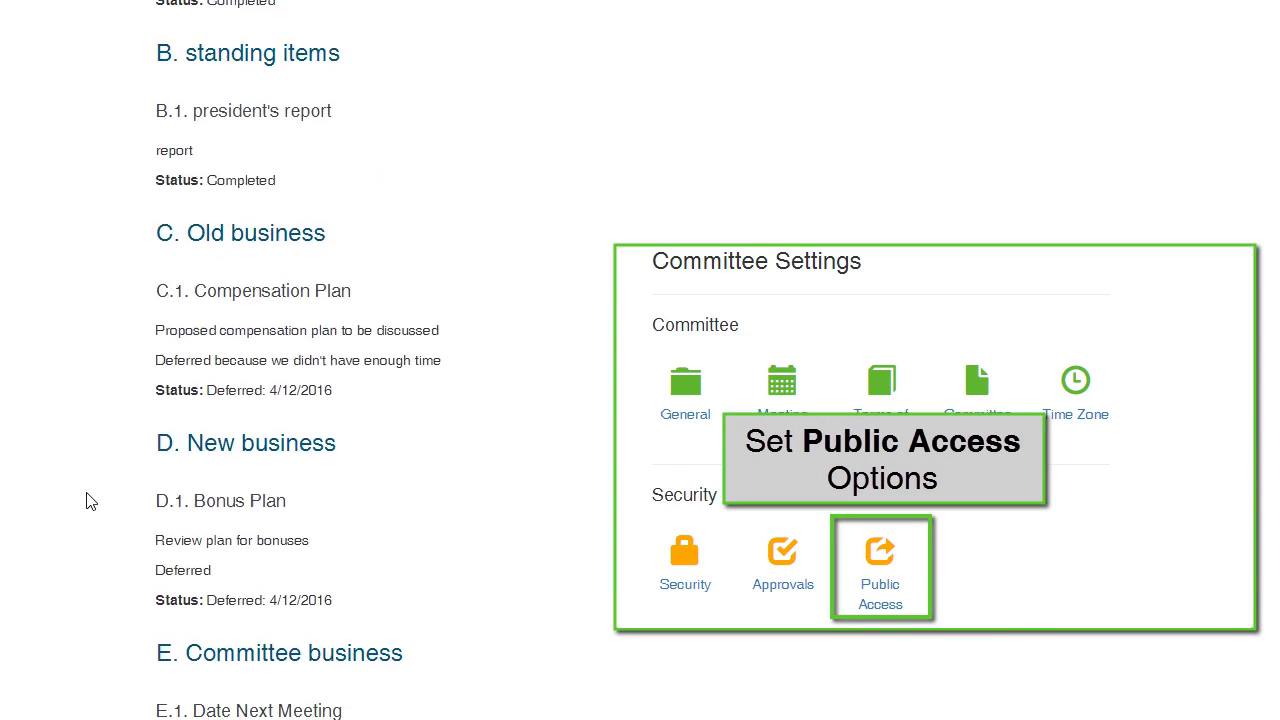
{"action": "scroll", "coordinate": [86, 501], "scroll_direction": "down", "scroll_amount": 4}
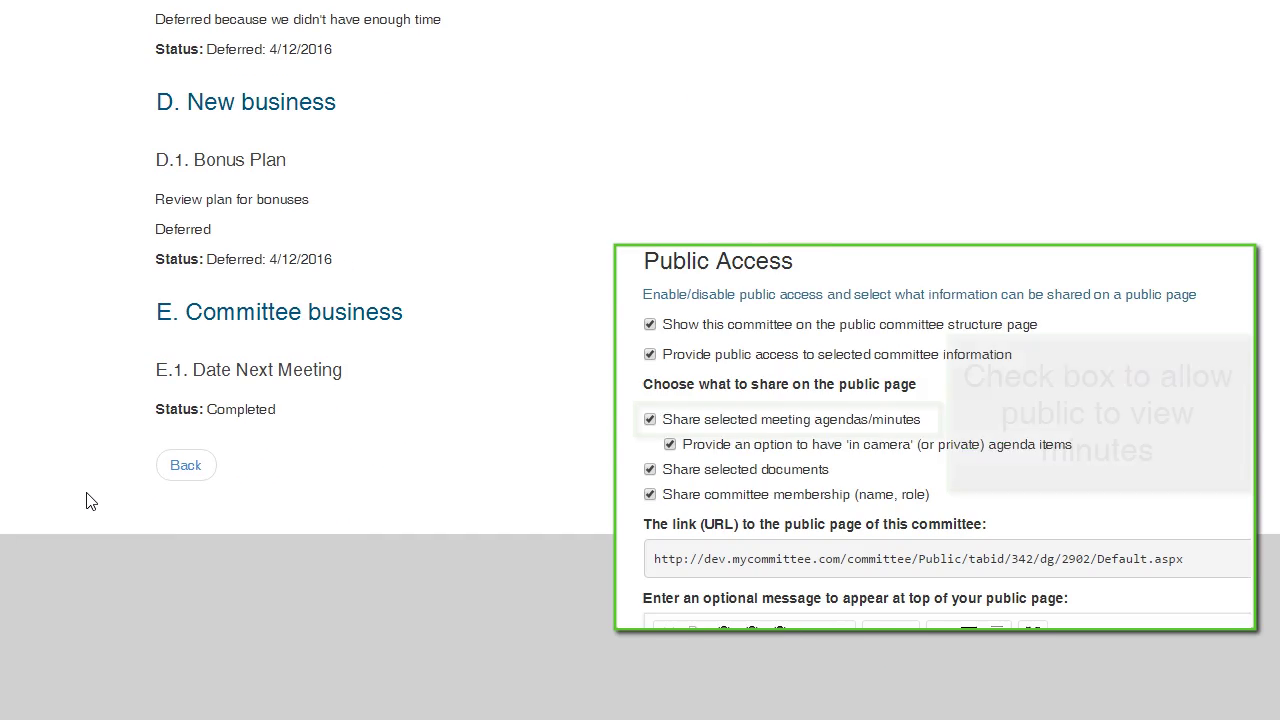
{"action": "scroll", "coordinate": [86, 501], "scroll_direction": "up", "scroll_amount": 12}
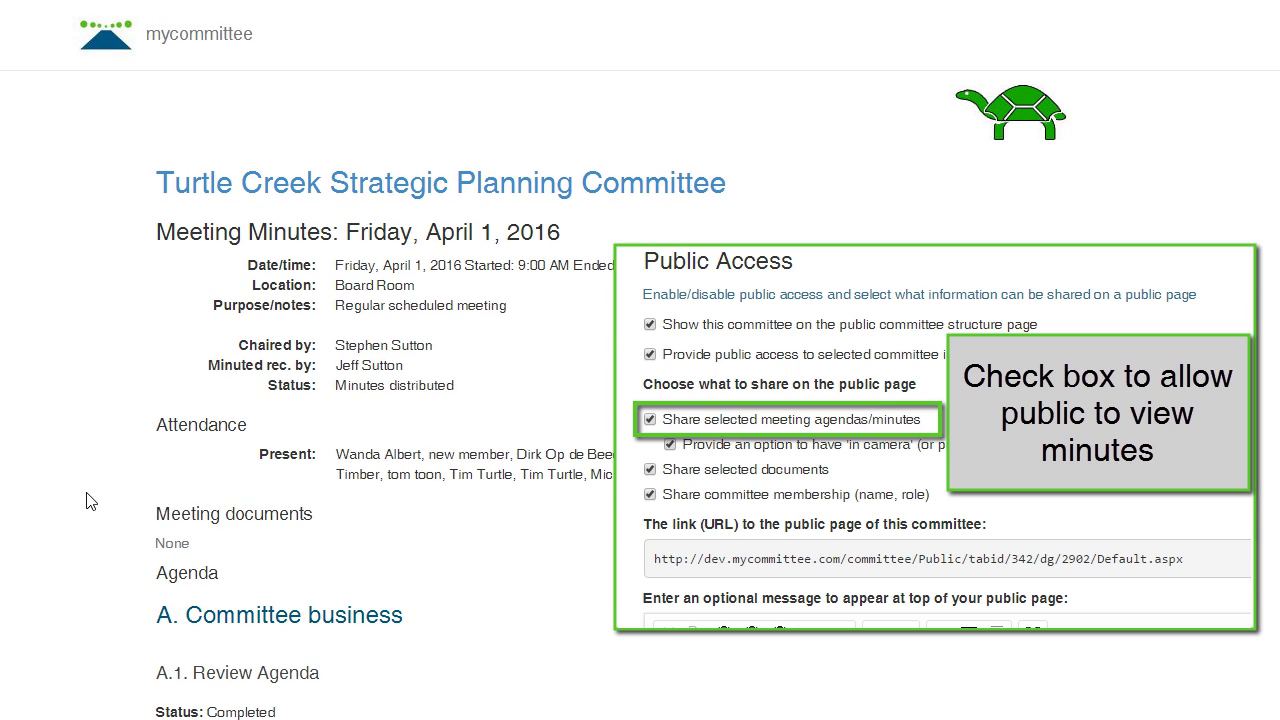